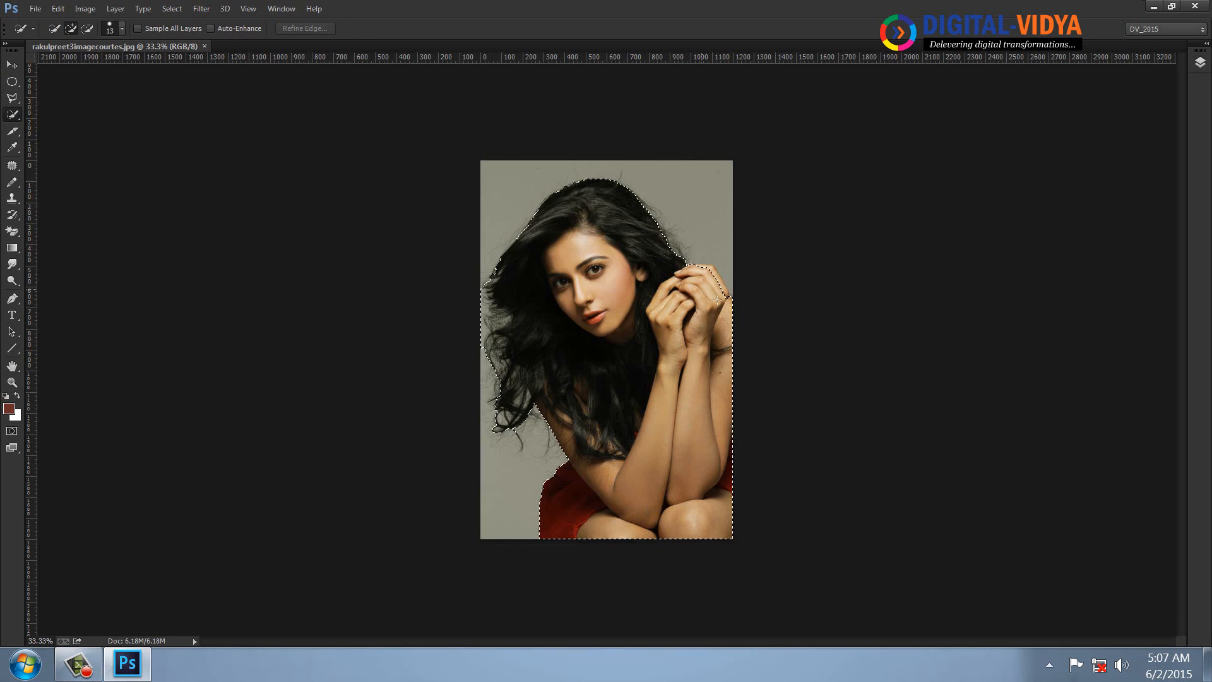
Touch up the selection around the woman's hand and start refining its edge with Smart Radius on and a 69.4 px radius.
drag(709, 269, 708, 272)
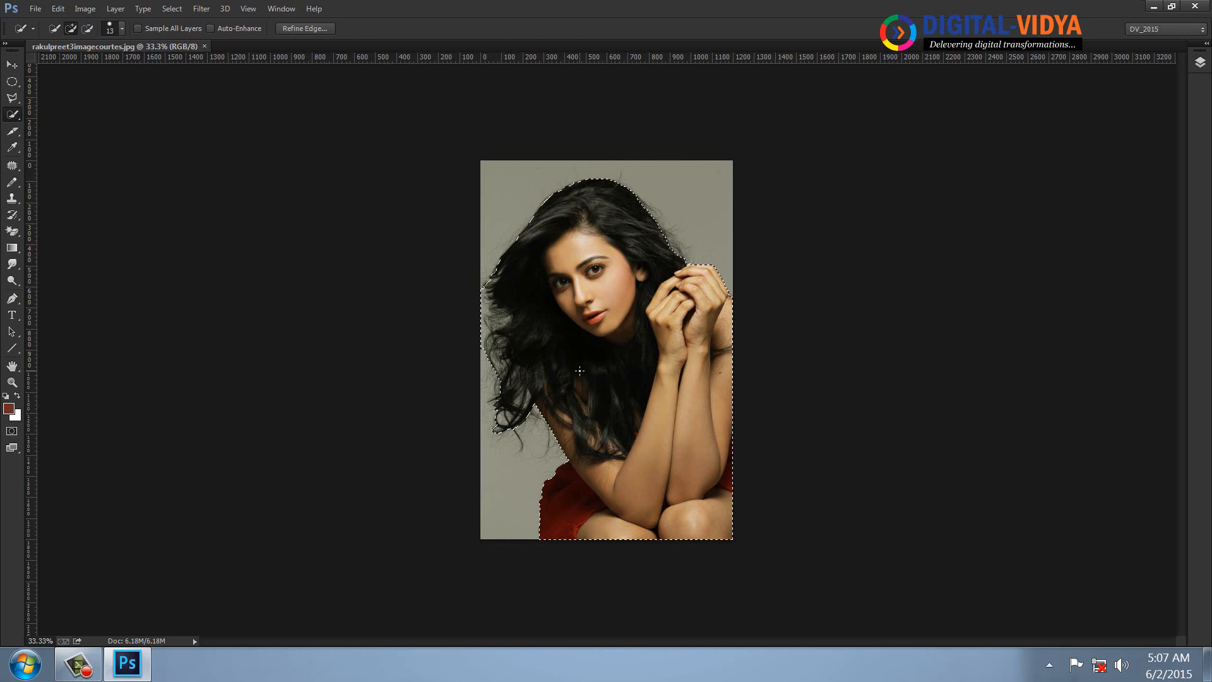
click(314, 29)
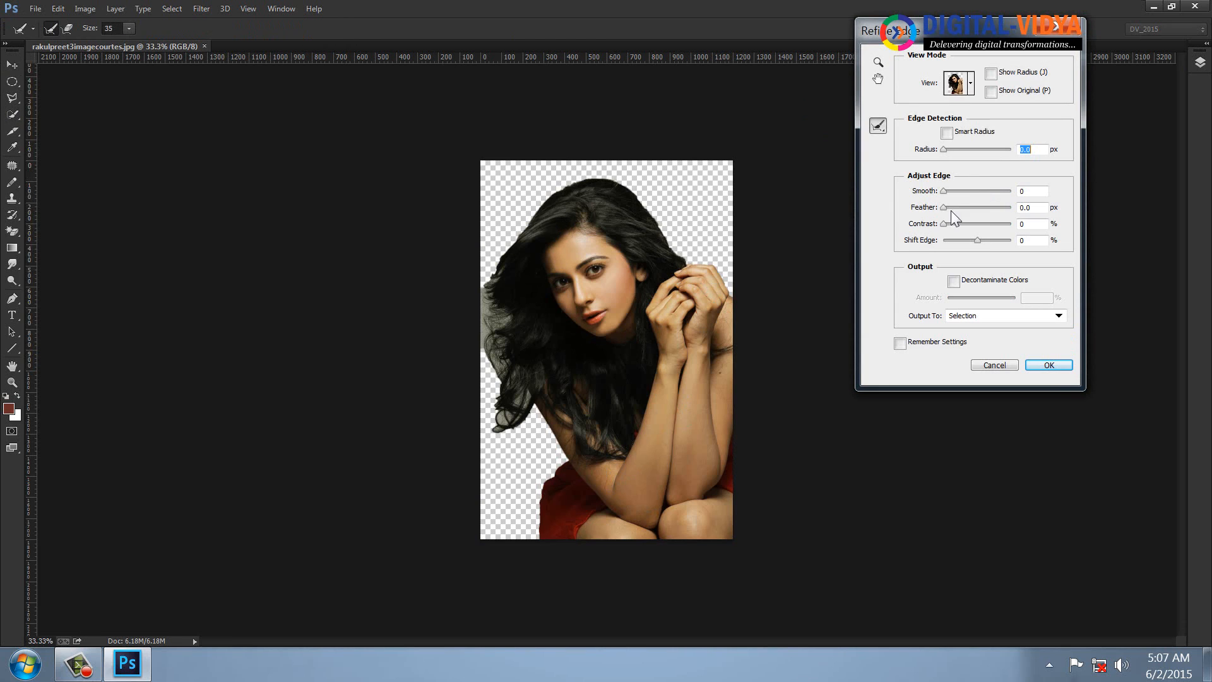
click(946, 133)
drag(979, 152, 992, 151)
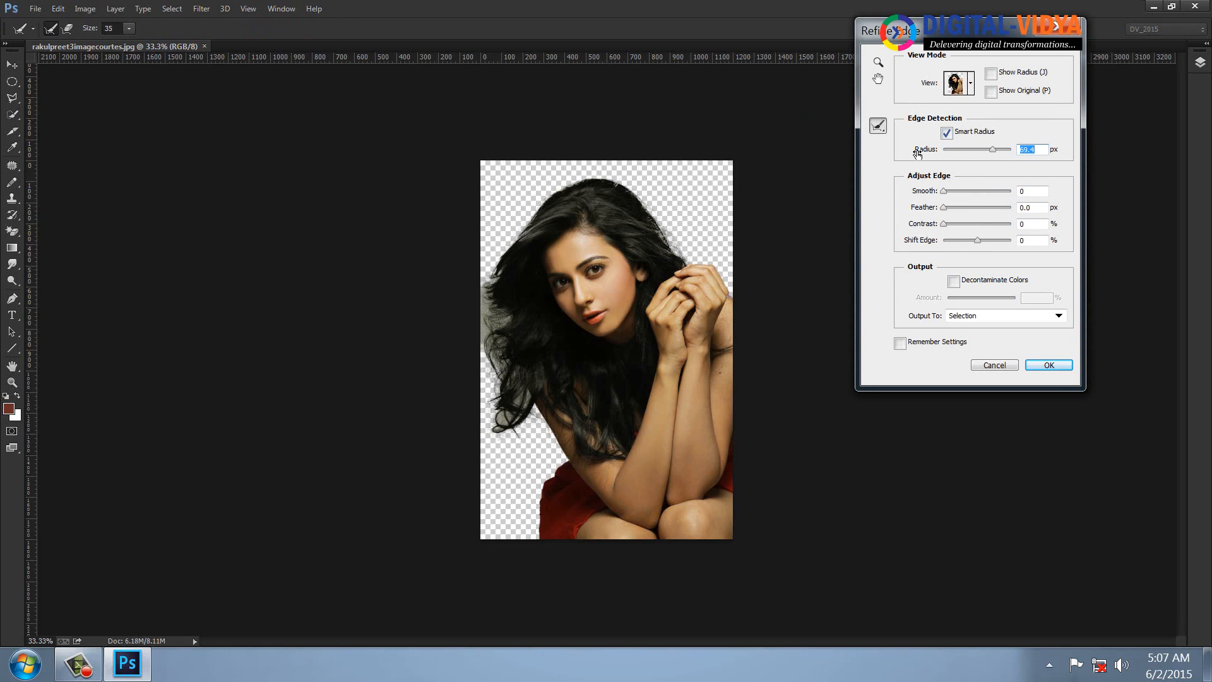
Set the Refine Radius brush size to 90 and brush along the outer hair edges on both sides to recover fine strands.
click(129, 29)
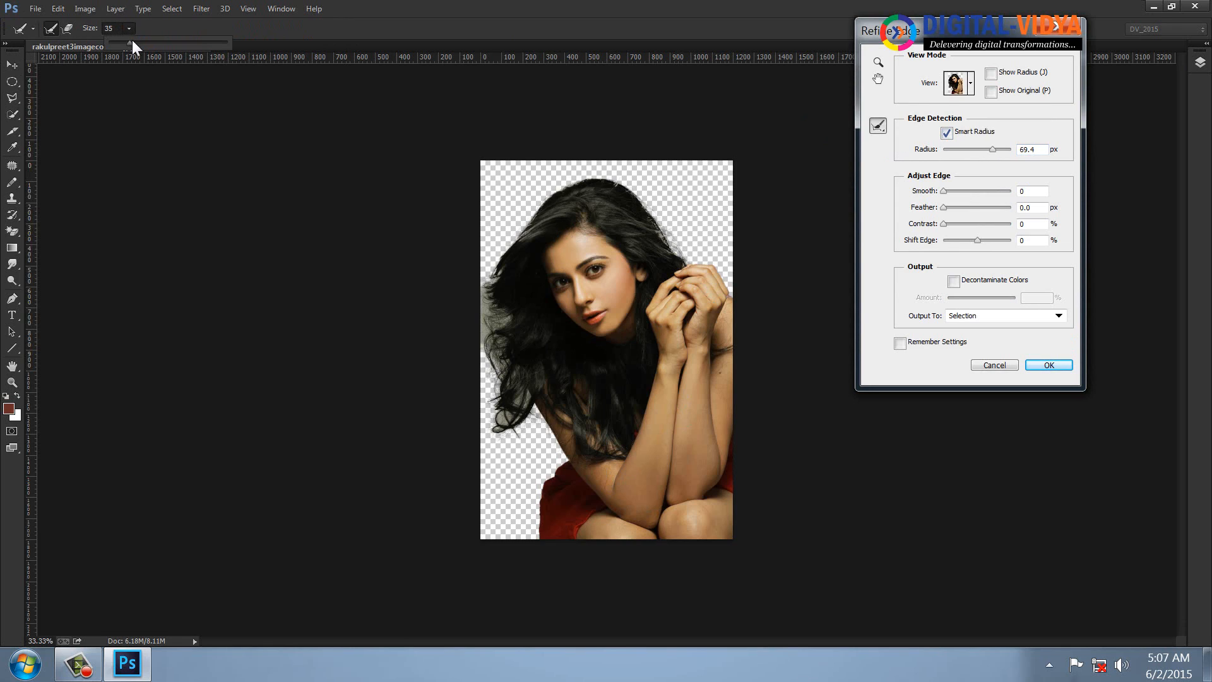
drag(132, 44, 163, 48)
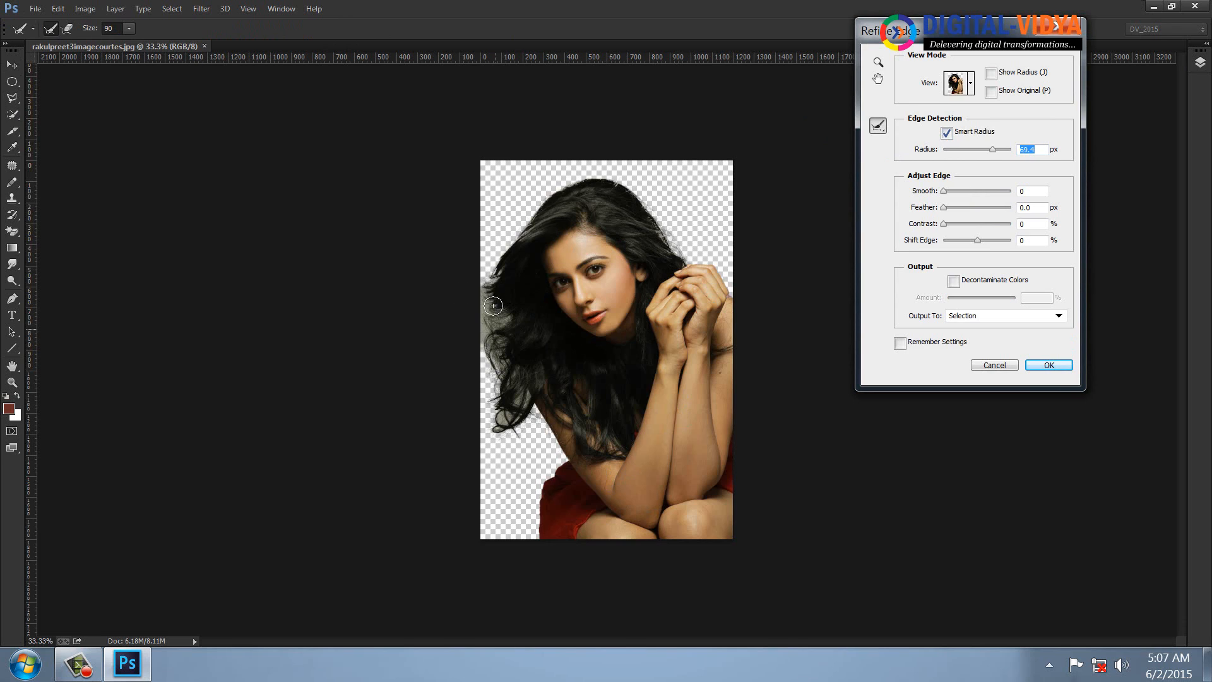
drag(486, 294, 496, 431)
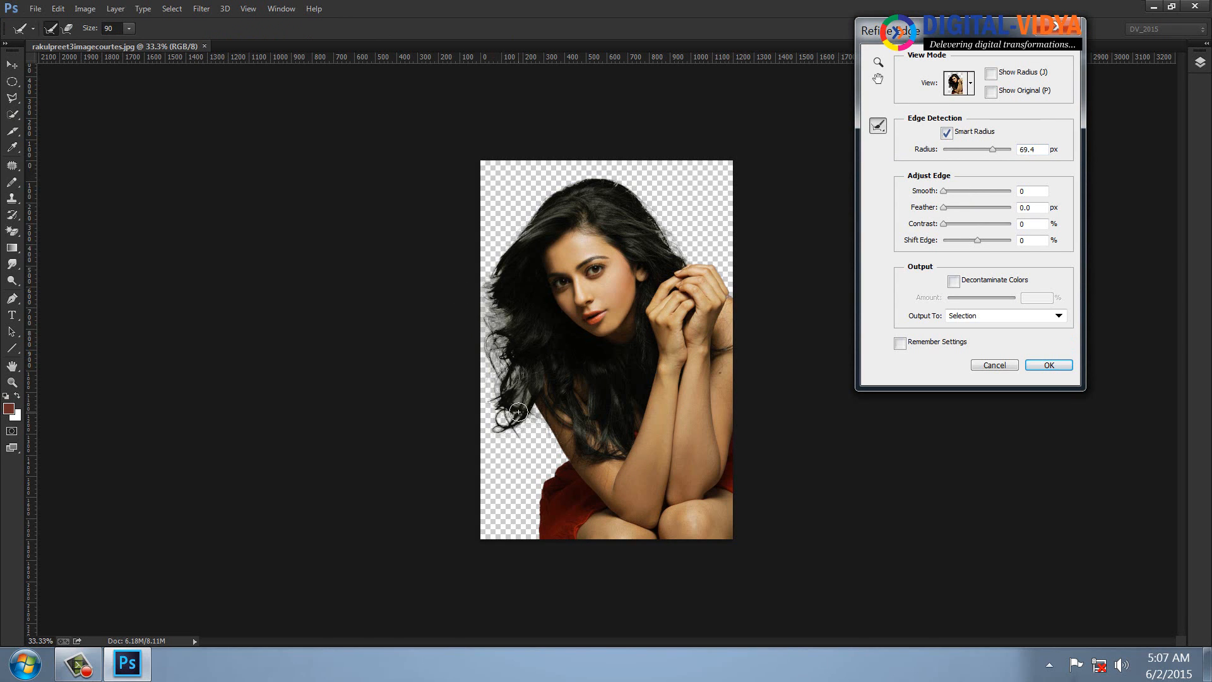
mouse_move(490, 284)
mouse_down()
mouse_move(568, 175)
mouse_move(631, 187)
mouse_move(684, 256)
mouse_up()
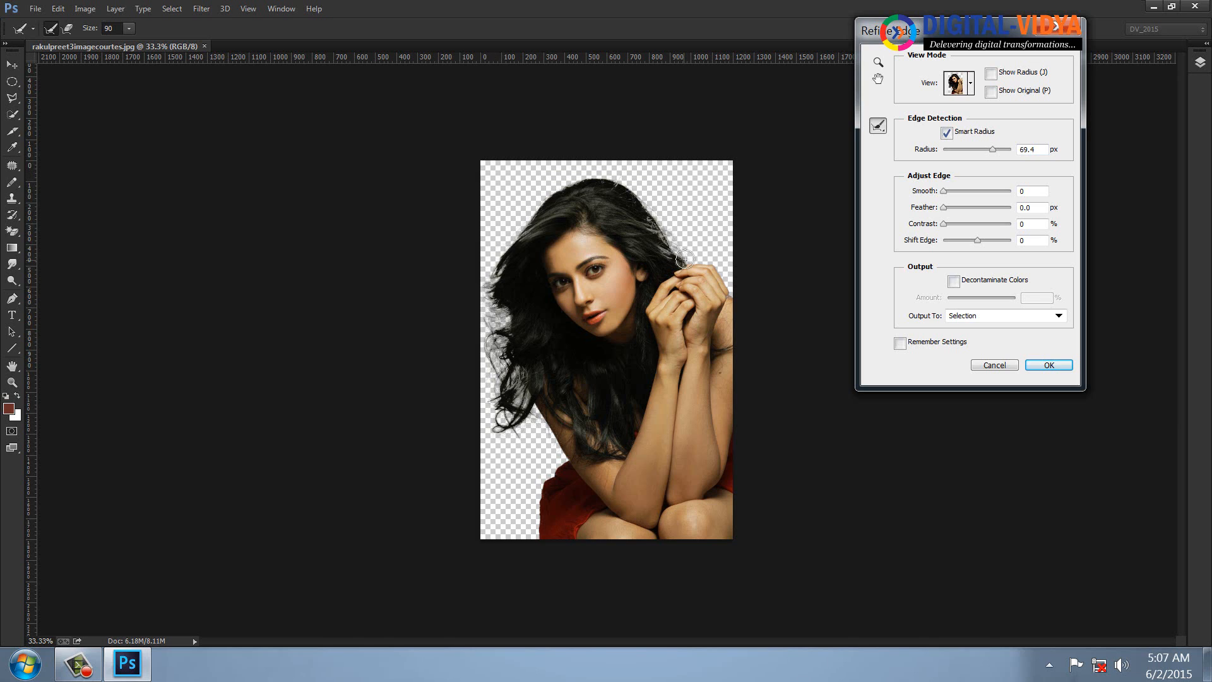
mouse_move(525, 385)
mouse_down()
mouse_move(500, 434)
mouse_move(505, 359)
mouse_up()
mouse_move(495, 310)
mouse_down()
mouse_move(483, 344)
mouse_move(498, 313)
mouse_move(510, 383)
mouse_move(491, 325)
mouse_move(495, 413)
mouse_move(519, 398)
mouse_move(509, 464)
mouse_up()
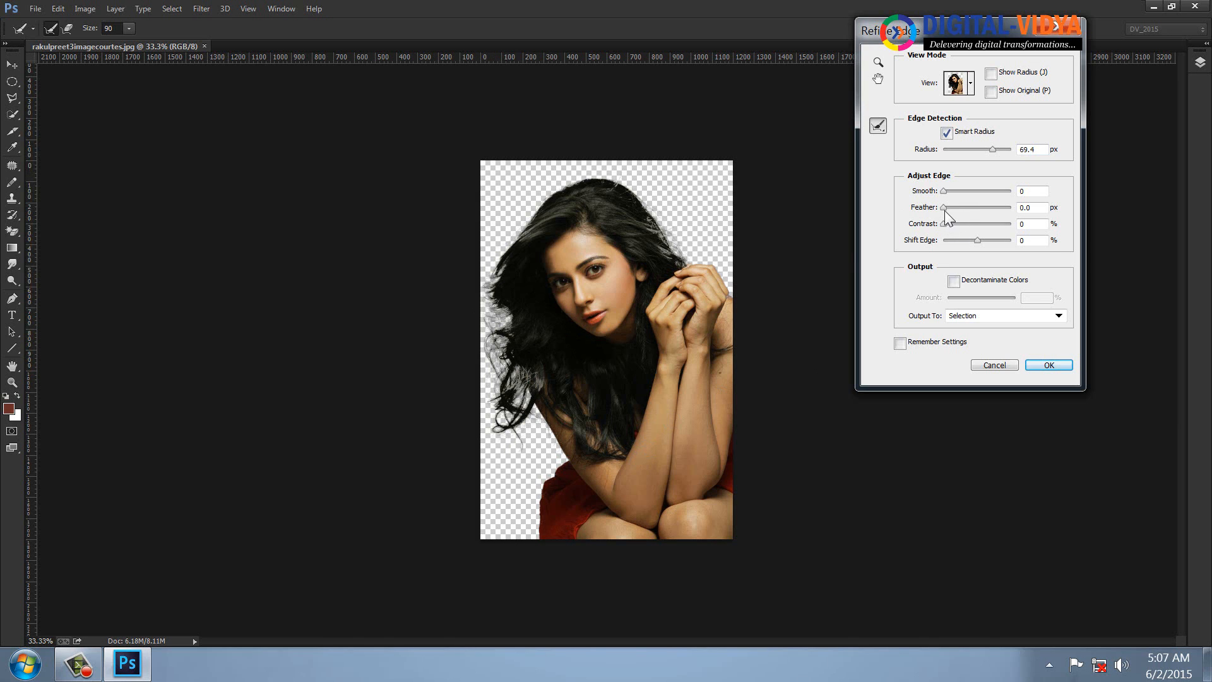
Set the edge feather to 3.3 px and smooth to 15, and apply the refinement as a selection.
drag(943, 208, 953, 191)
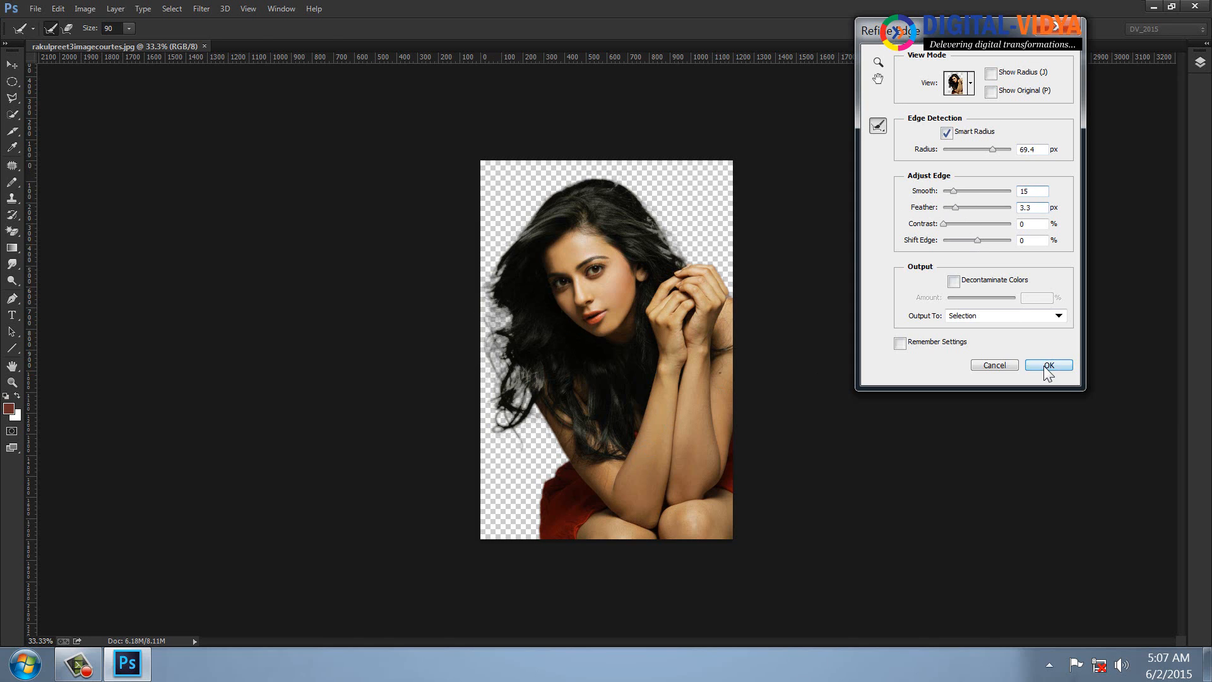
click(1046, 366)
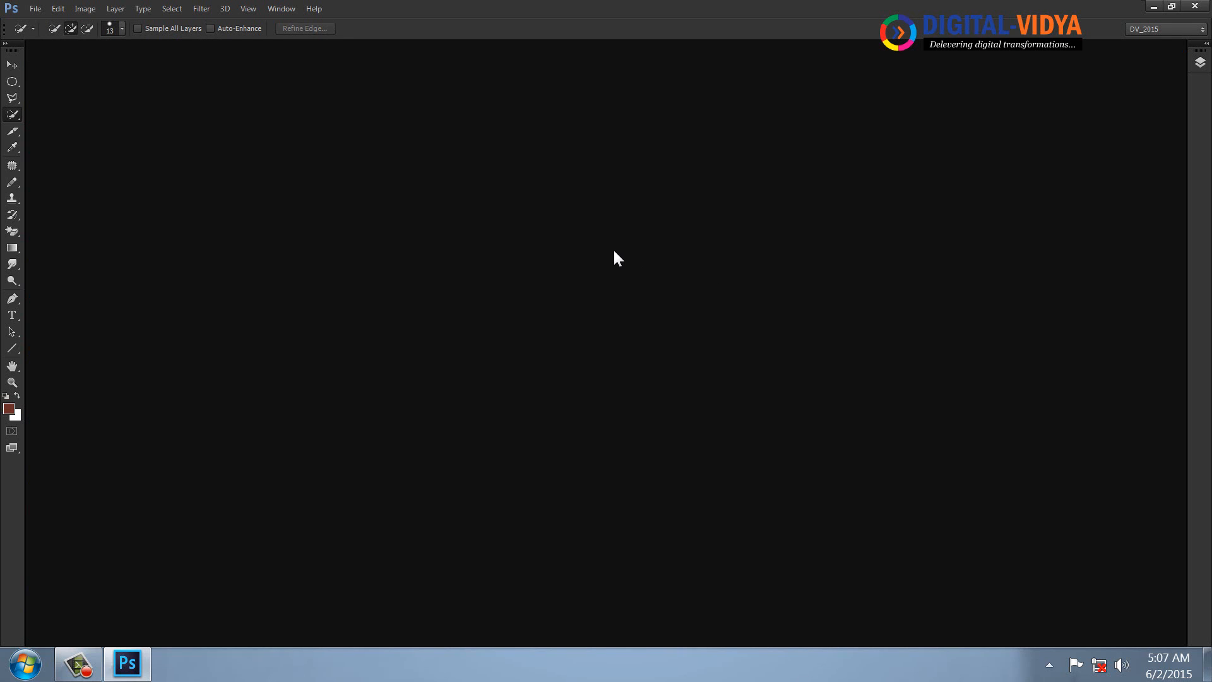
Create a white RGB document 2500 px wide and 1768 px high at 72 pixels/inch.
key(ctrl+n)
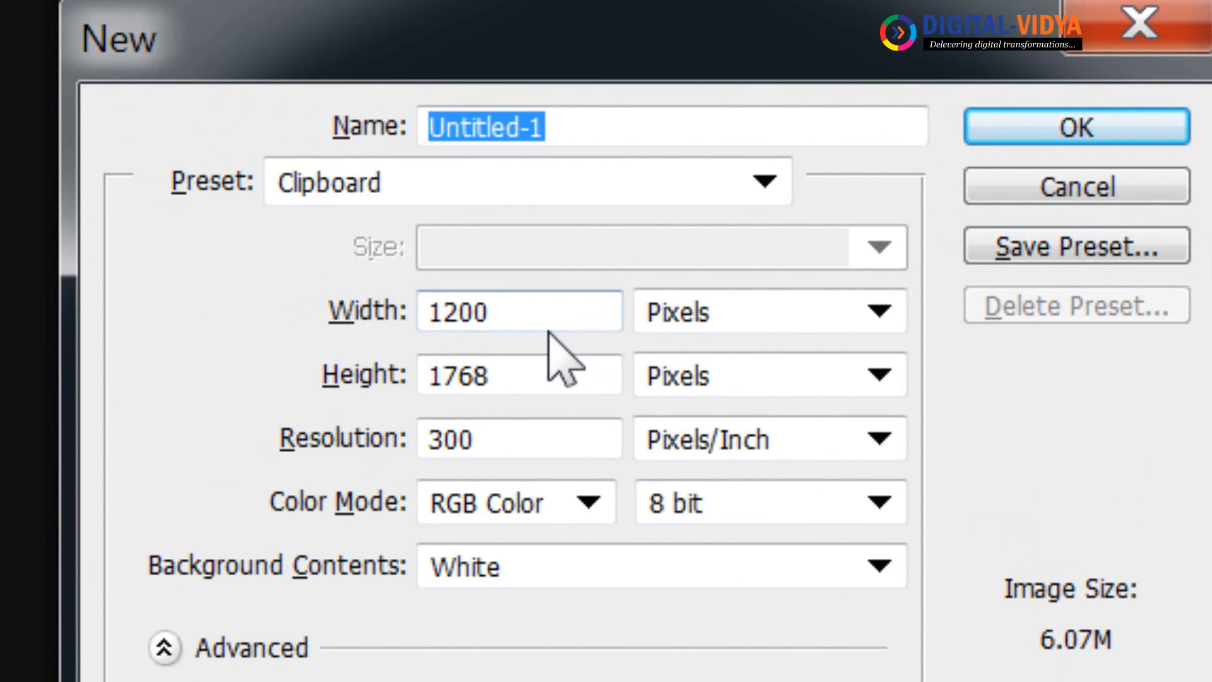
double_click(532, 436)
text(72)
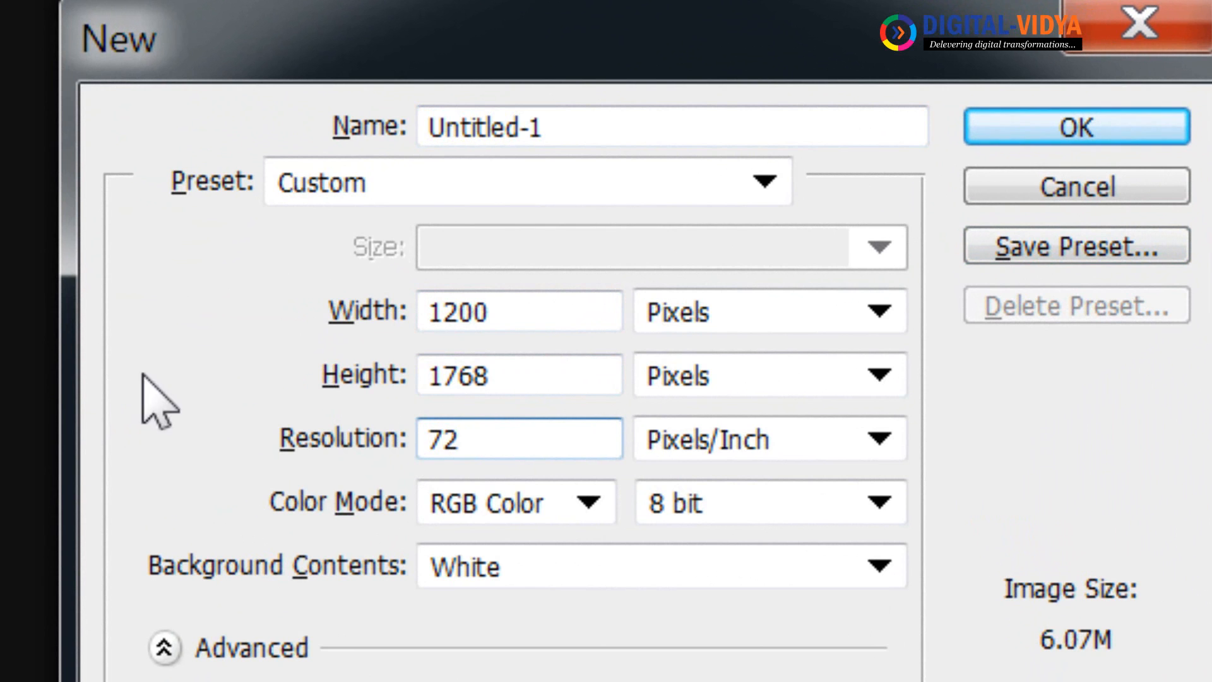
double_click(558, 313)
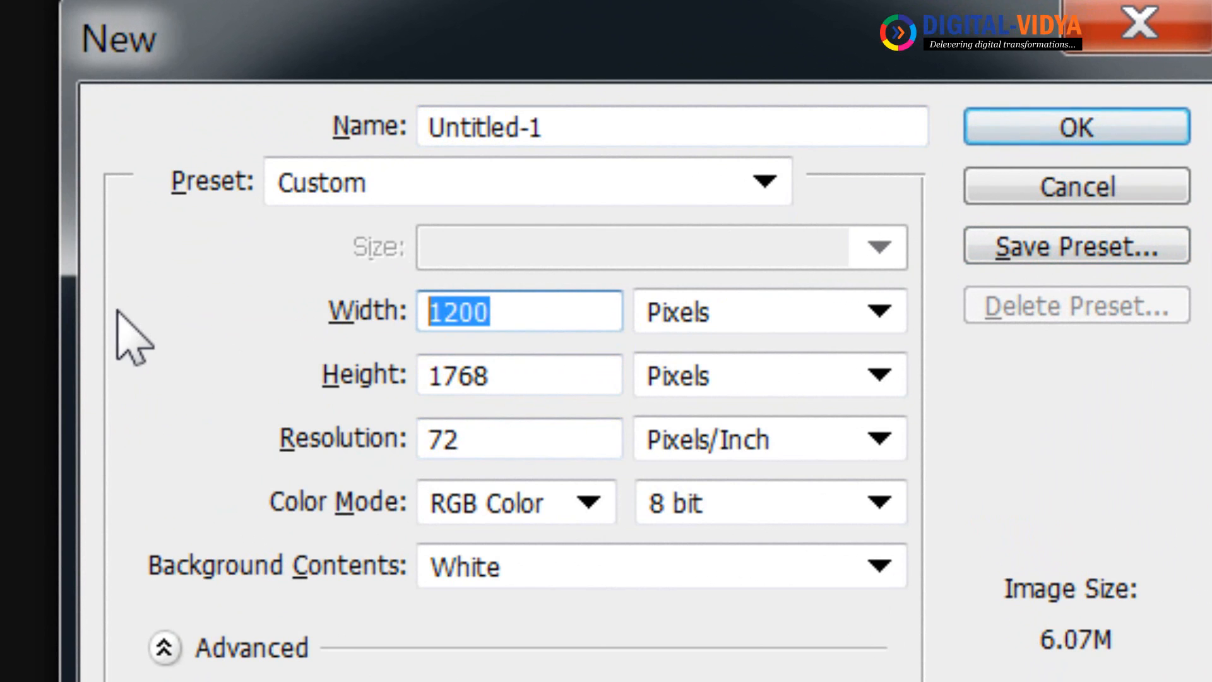
text(2500)
key(Return)
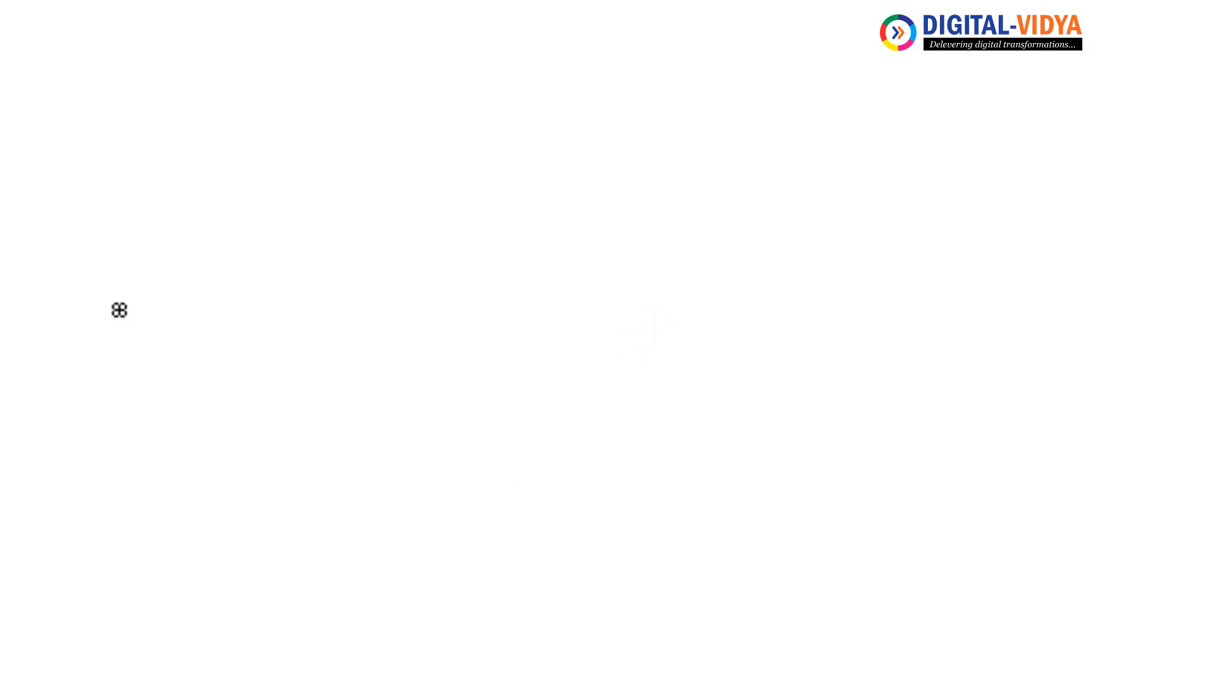
Paste the woman's cutout into the new document and move it against the right edge of the canvas.
key(ctrl+v)
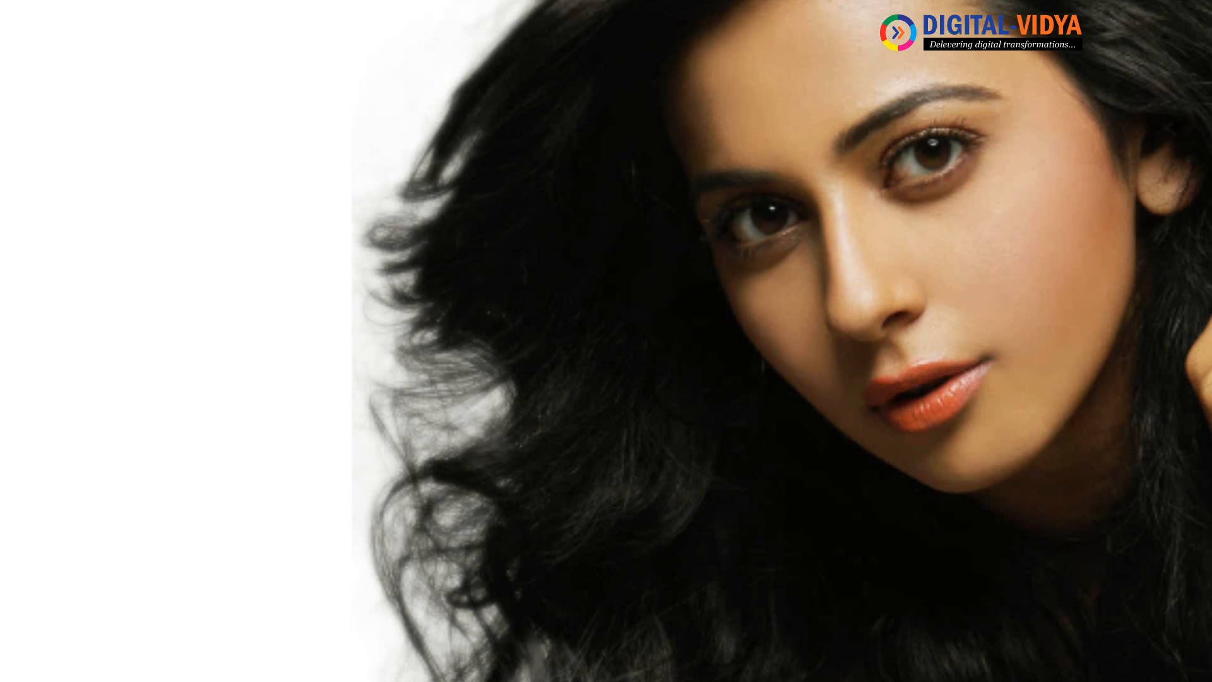
drag(914, 403, 1211, 402)
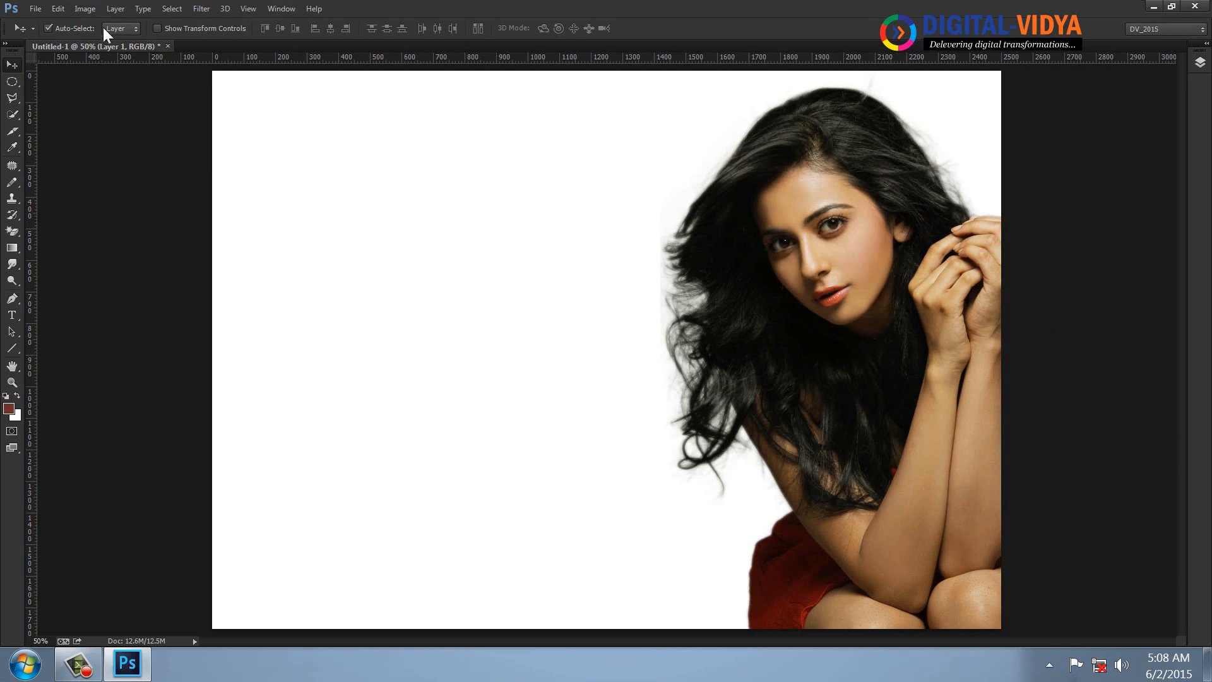
Resize the image proportionally to a height of 600 px.
click(84, 9)
click(118, 146)
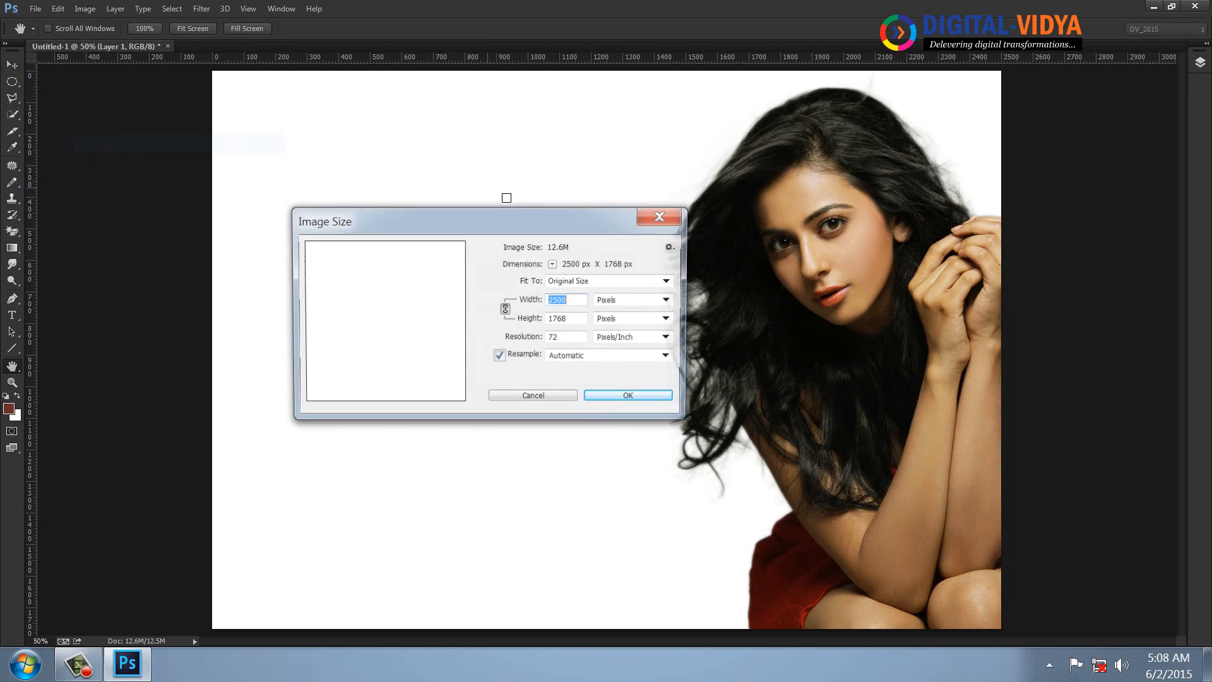
double_click(572, 320)
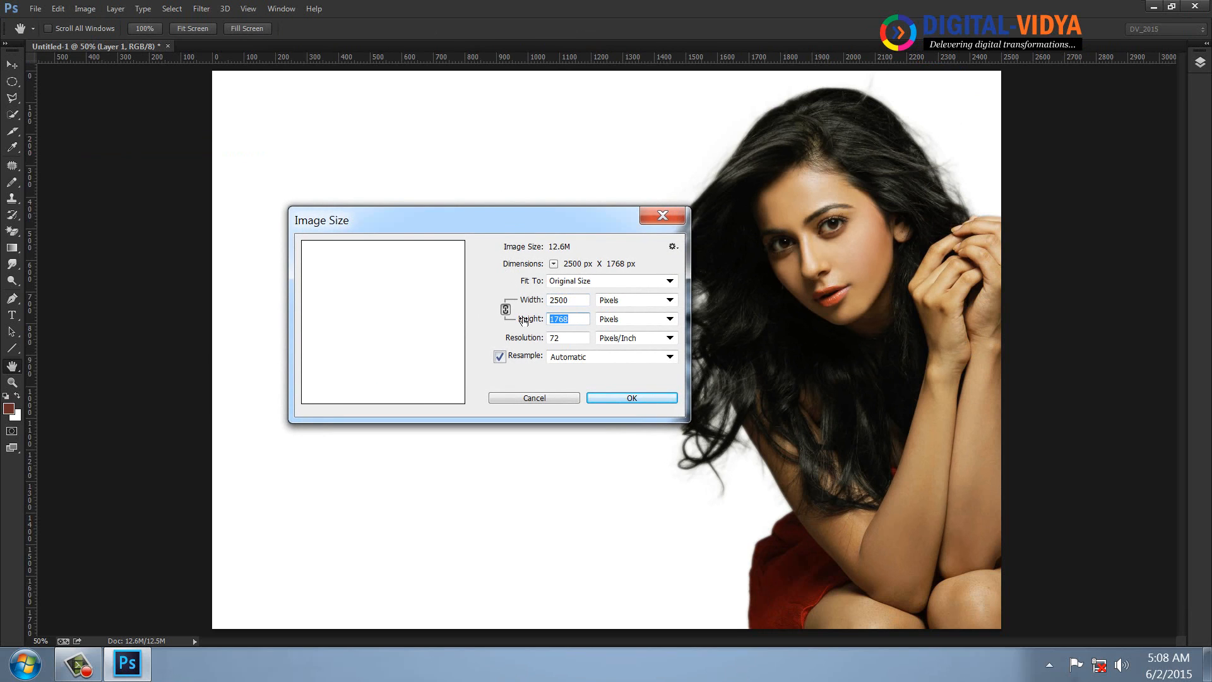
text(600)
key(Return)
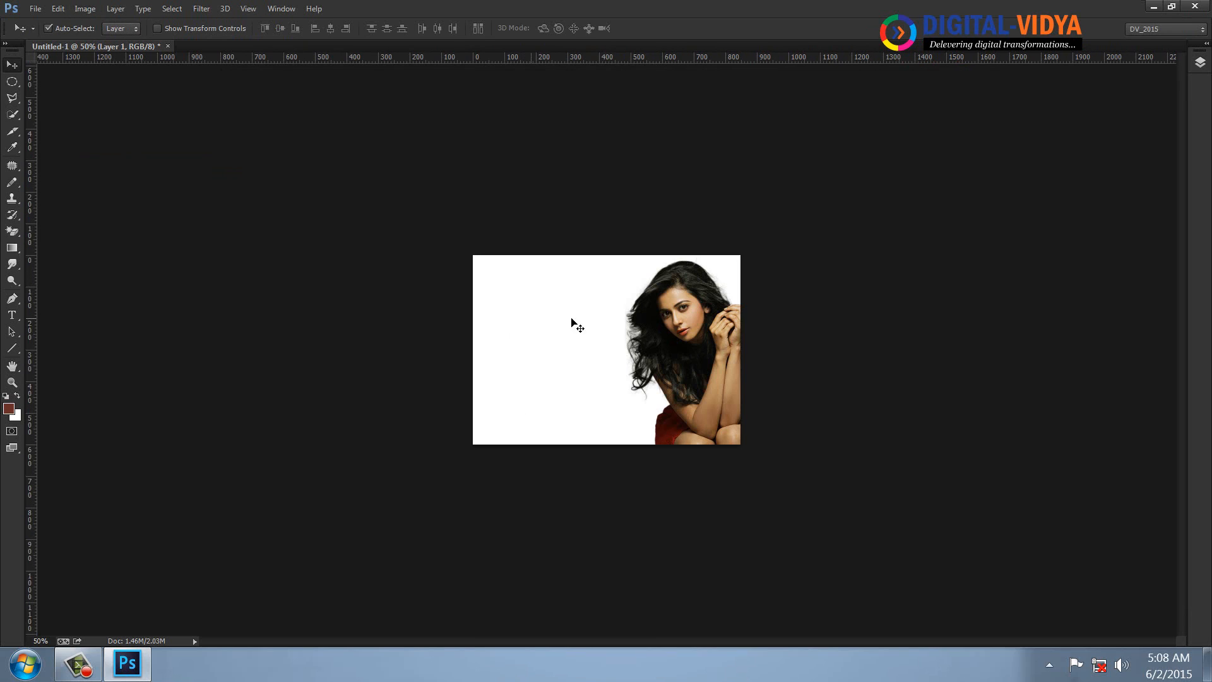
Extend the canvas width by a relative 200 px, anchored at the middle right so the space is added on the left.
click(80, 10)
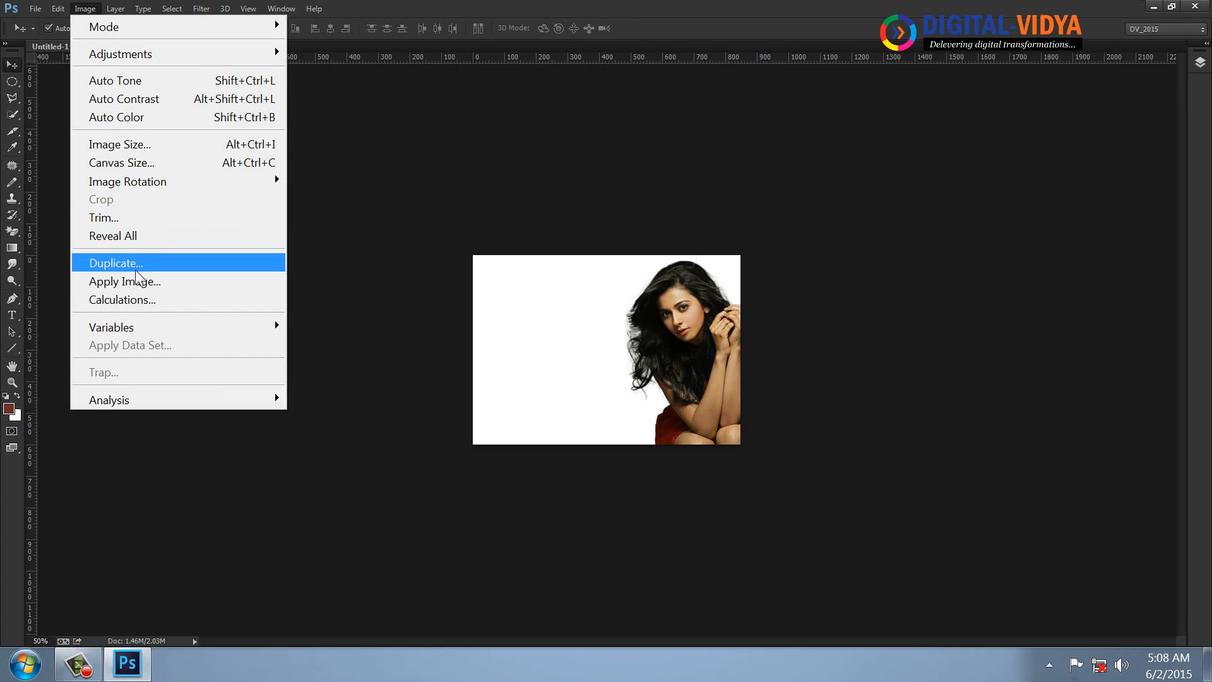
click(132, 164)
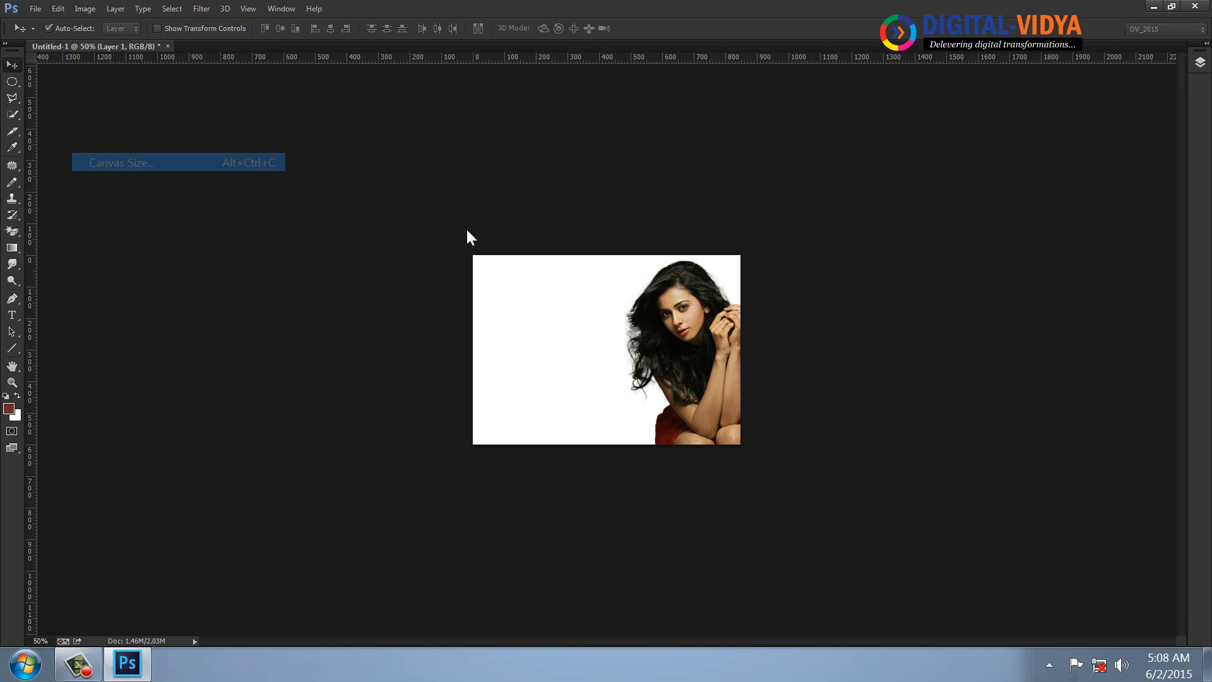
click(606, 301)
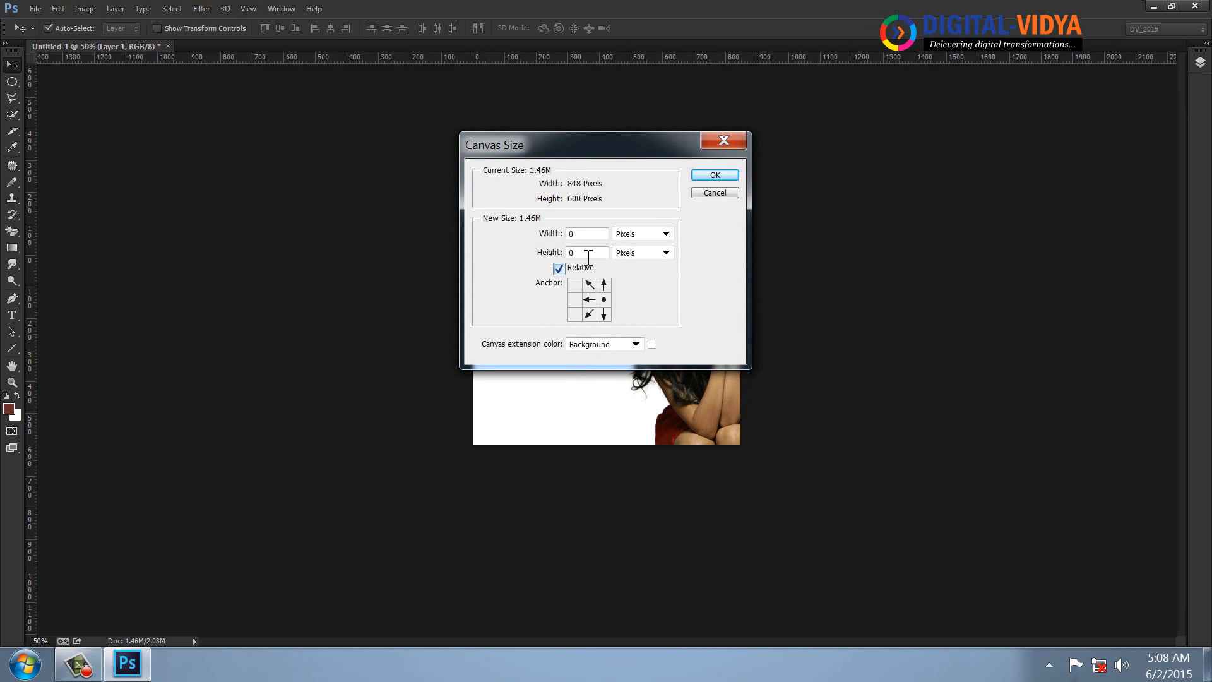
double_click(577, 234)
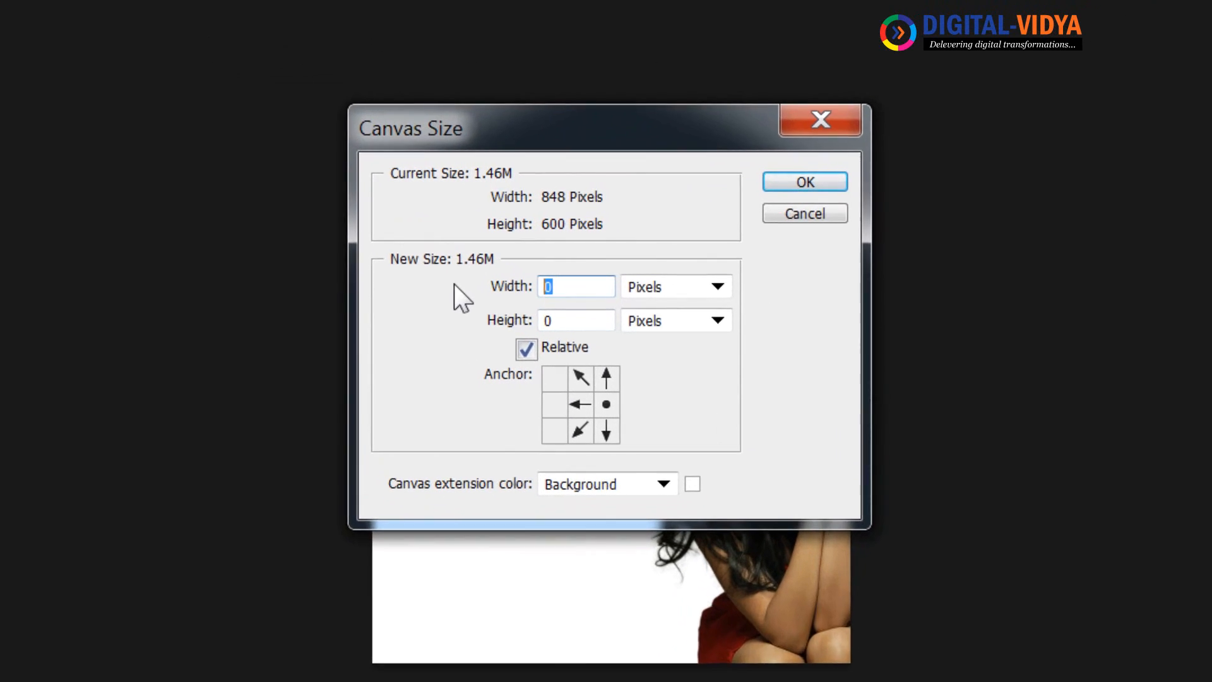
text(200)
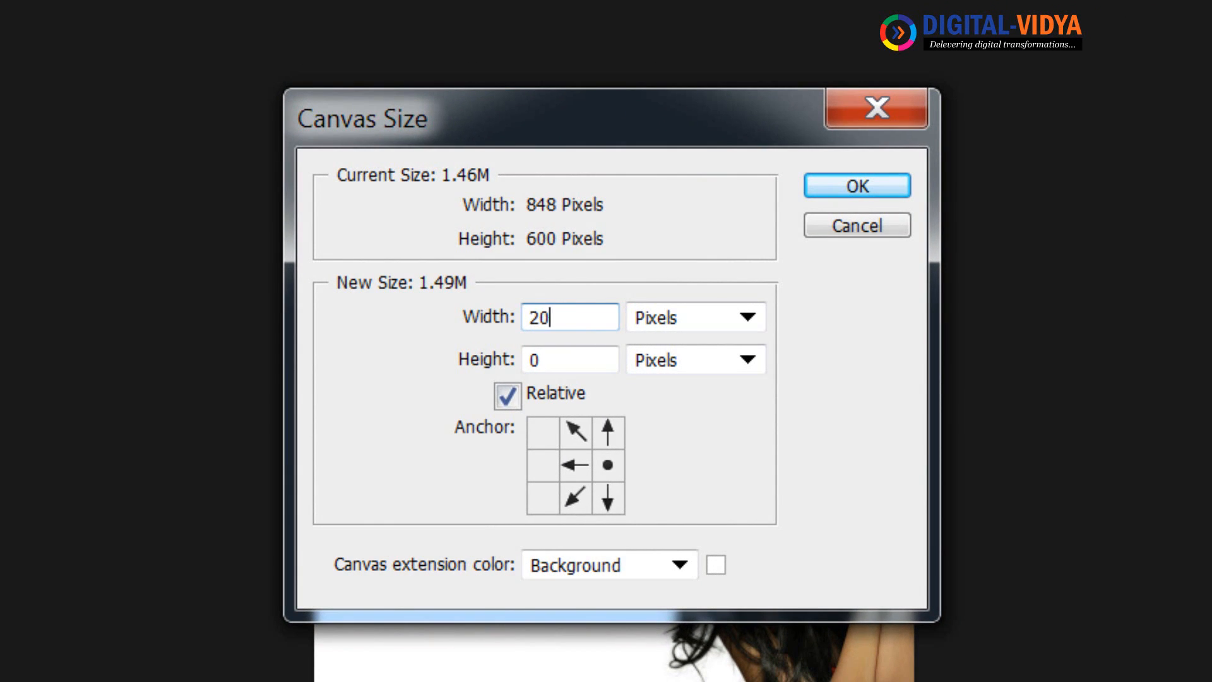
key(Return)
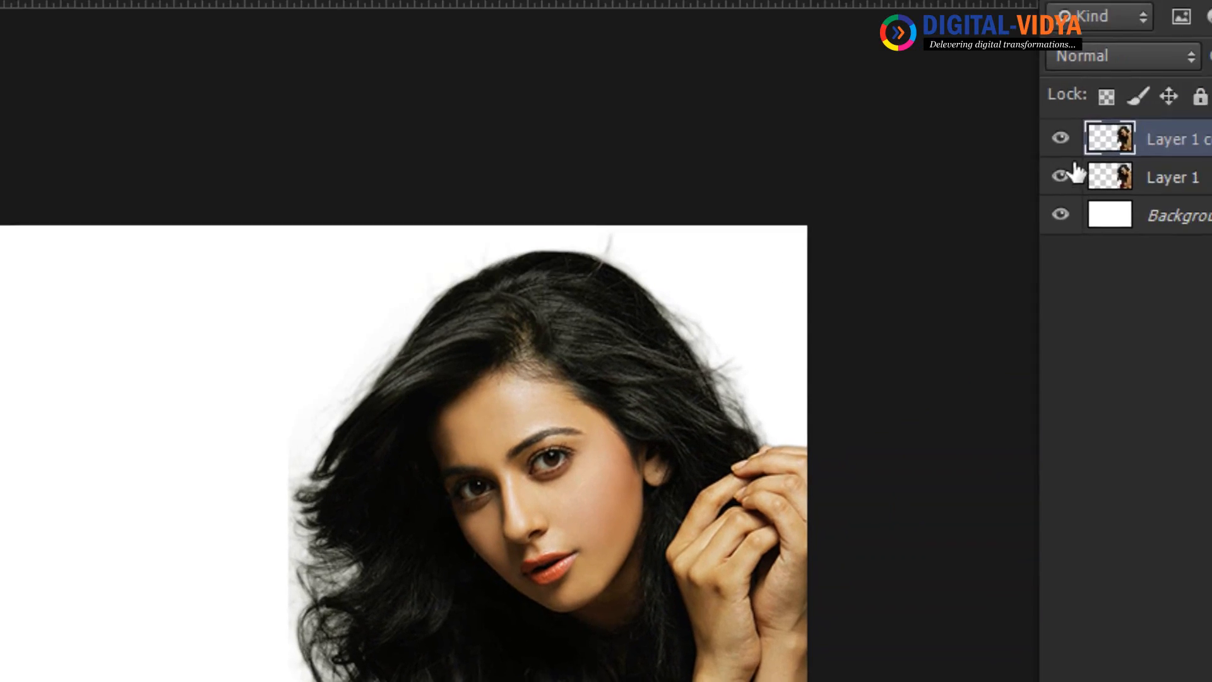
Hide the original Layer 1 beneath its copy.
click(1061, 176)
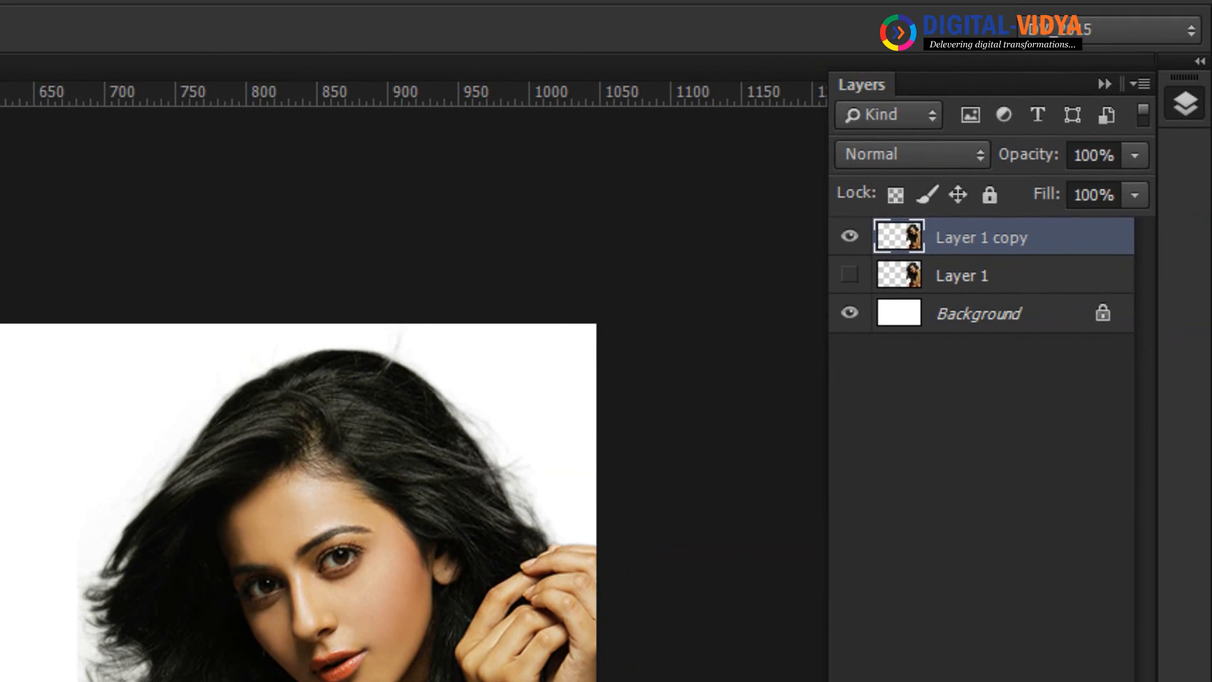
key(ctrl+plus)
key(ctrl+plus)
drag(857, 251, 268, 281)
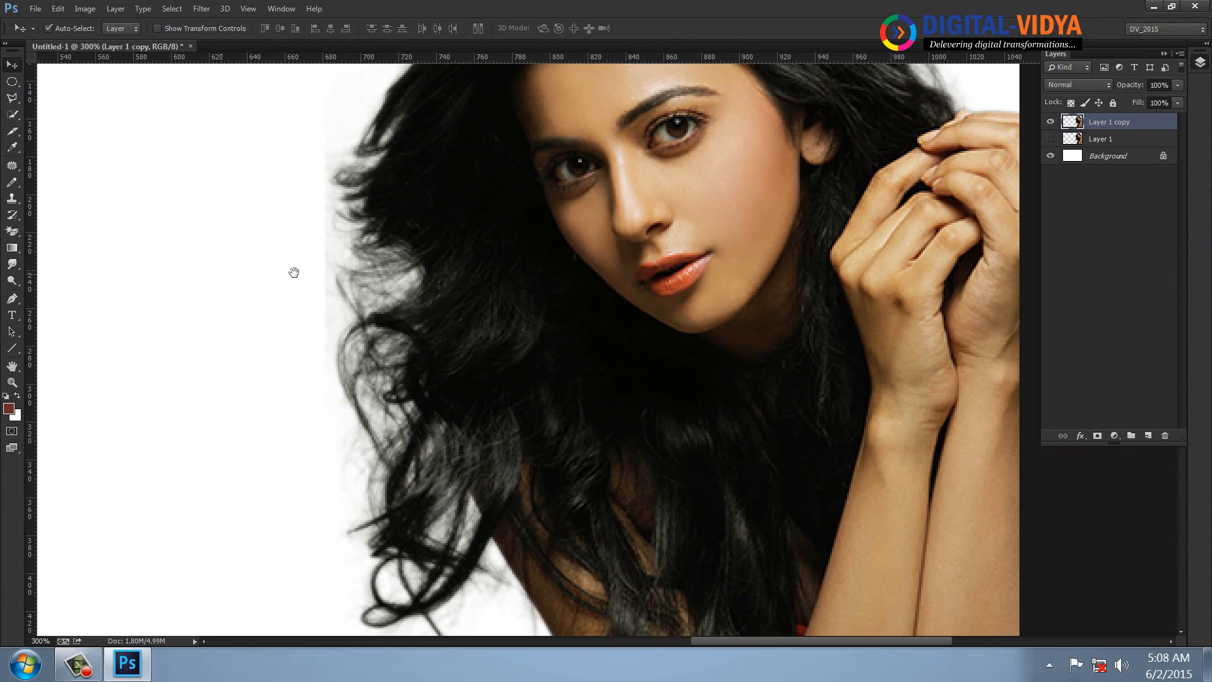
Choose the Smudge tool and set its brush size to 30 px.
right_click(16, 262)
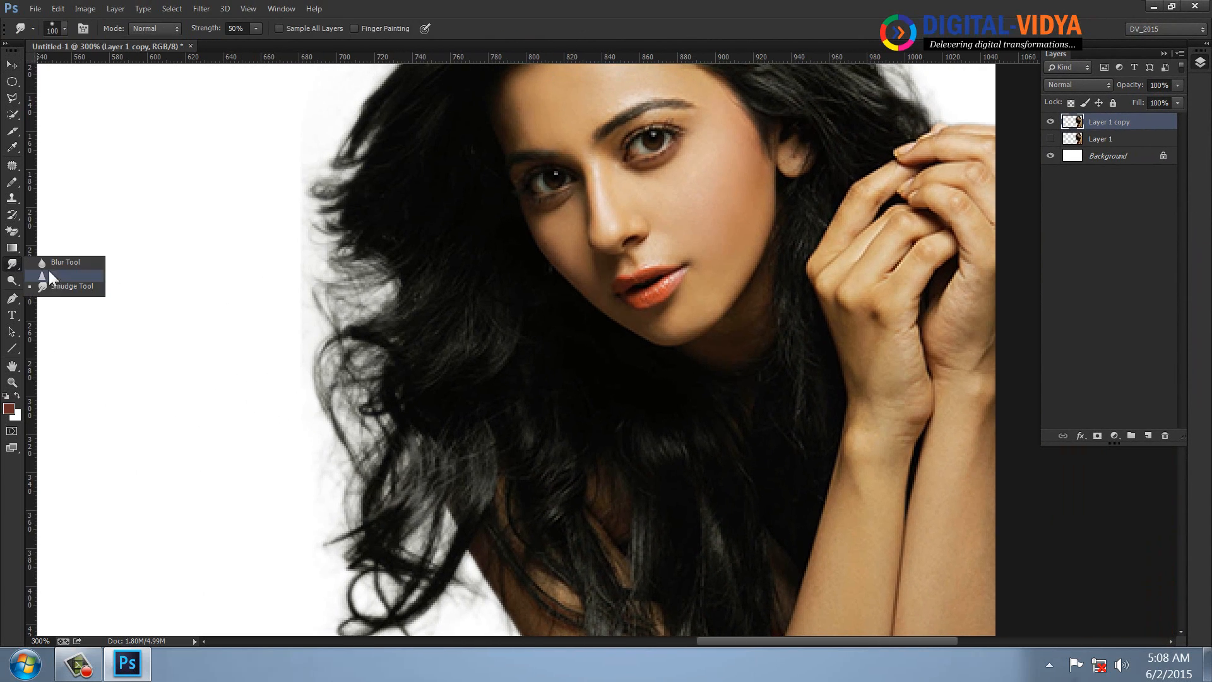
click(51, 278)
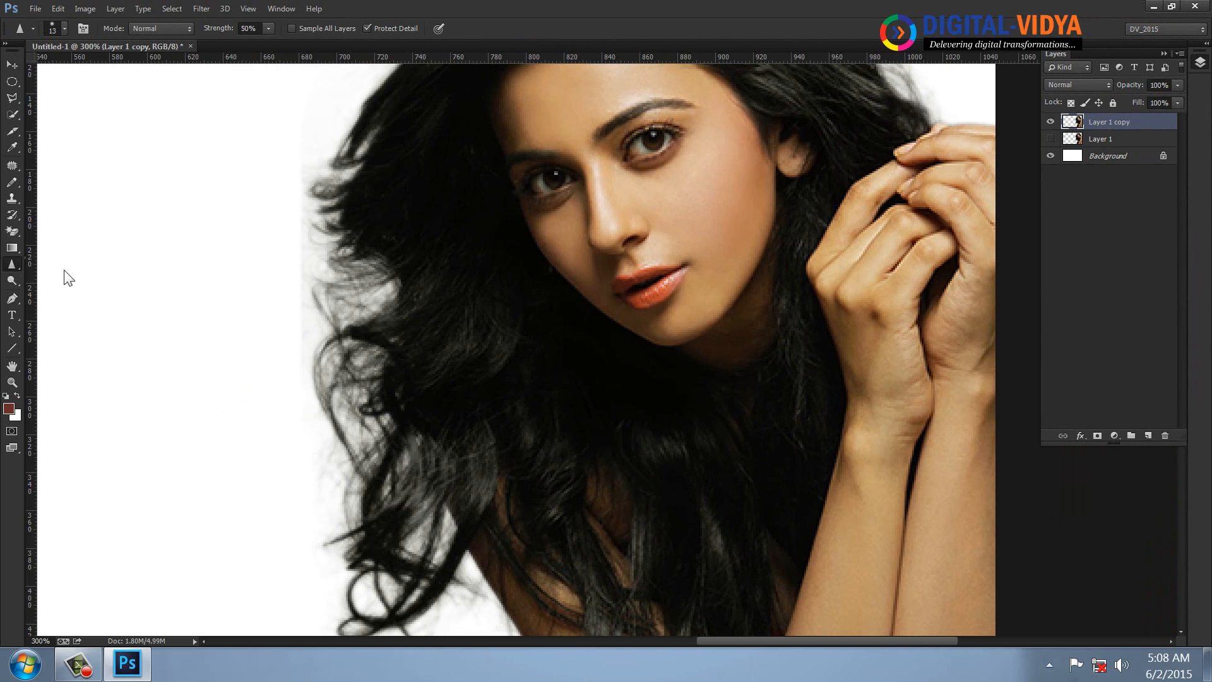
right_click(14, 264)
click(73, 287)
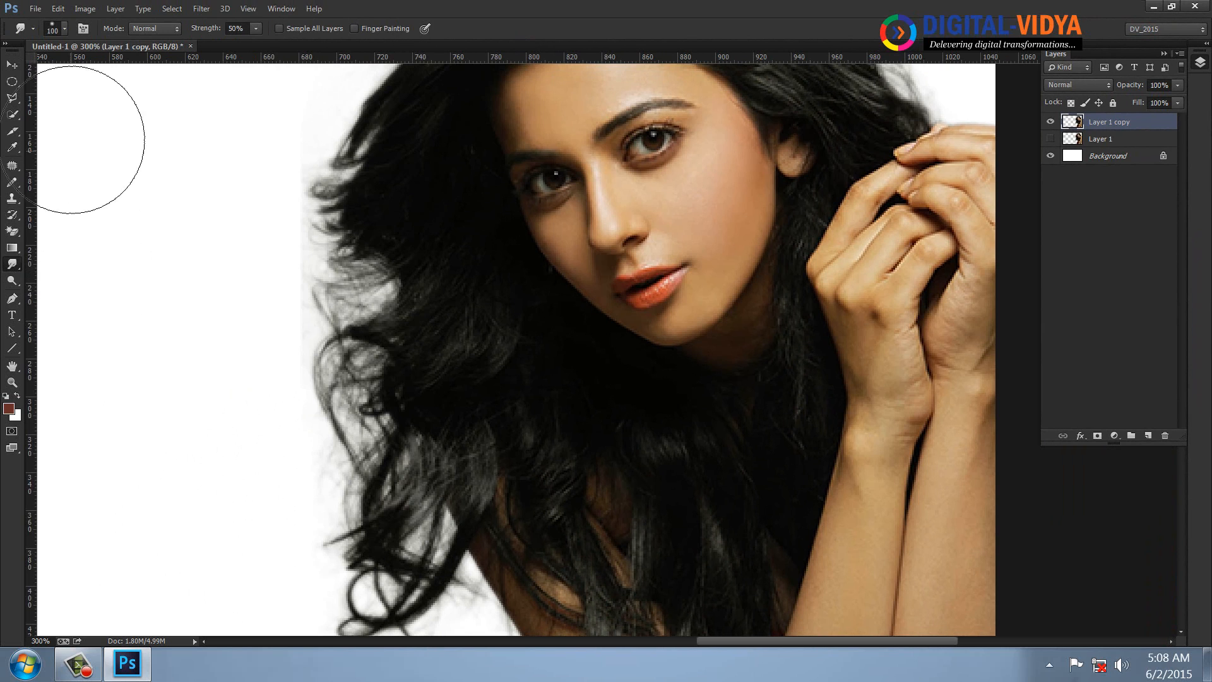
click(65, 29)
text(3)
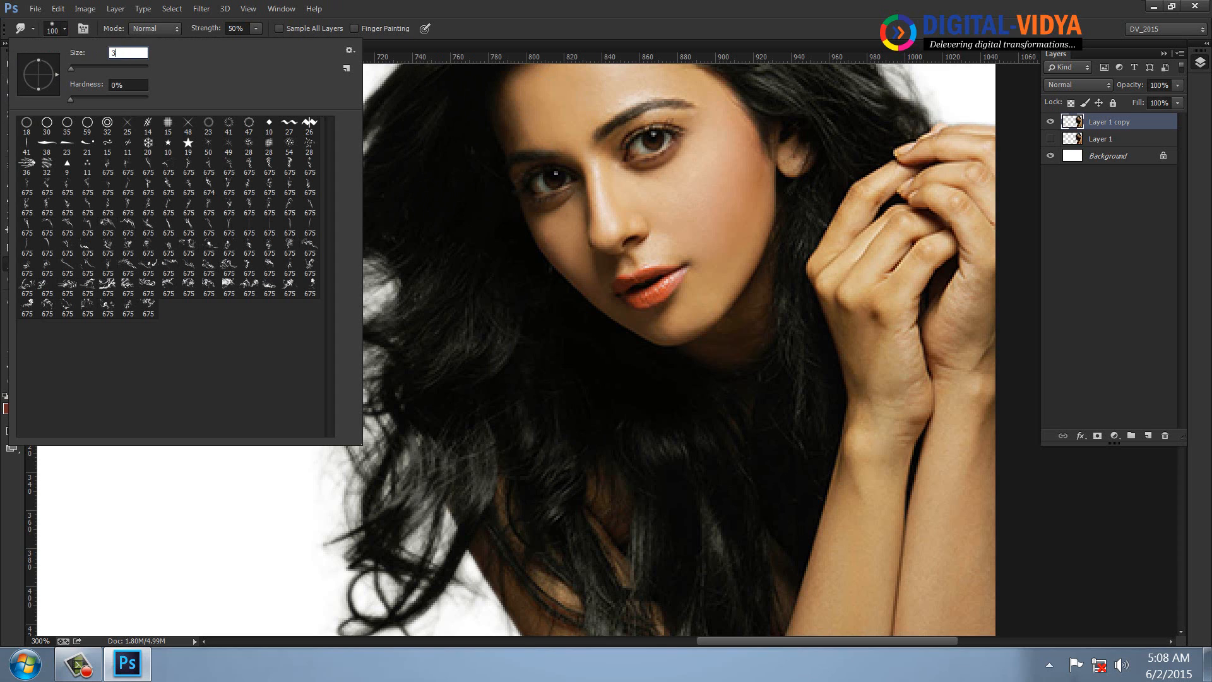
text(0)
key(Return)
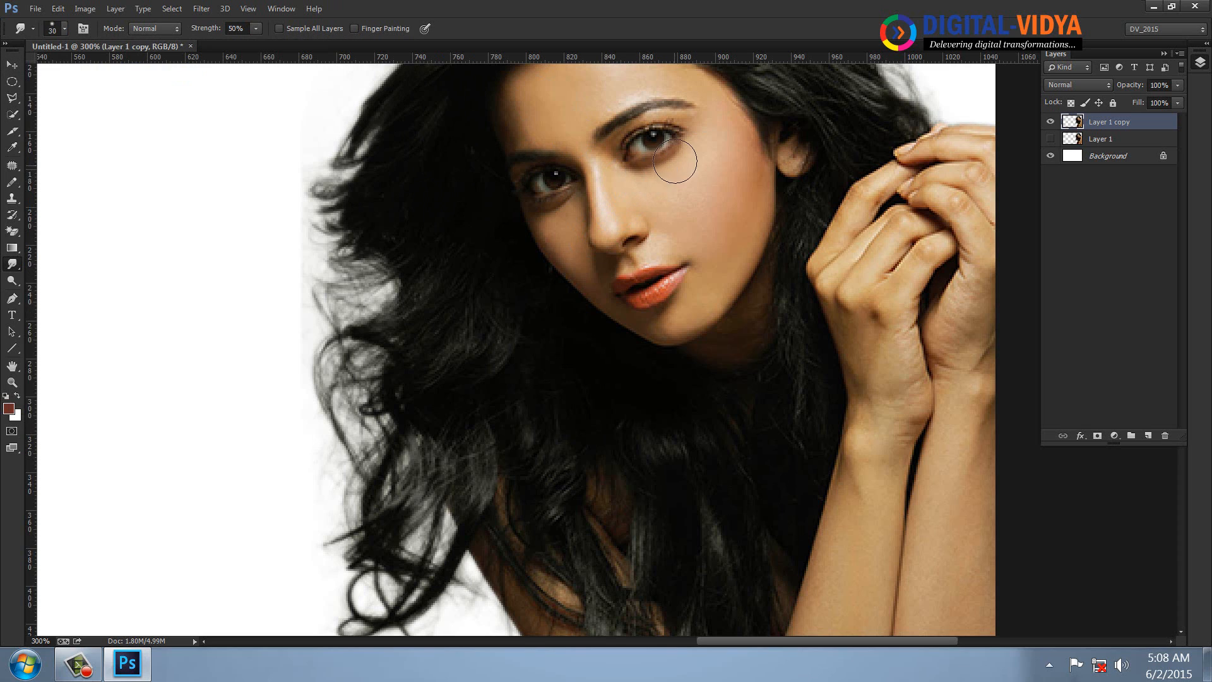
Smudge the eye nearer the hands on Layer 1 copy, undo the stroke, and smudge the eye again with a 20 px brush.
drag(675, 150, 640, 168)
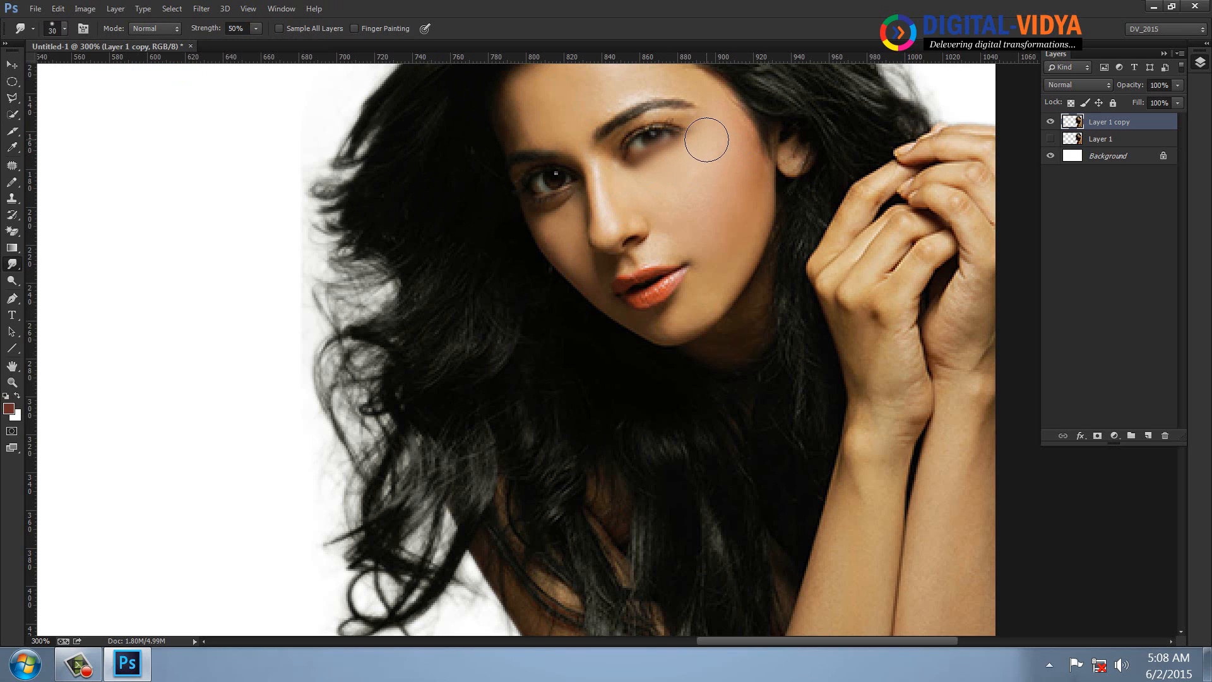
key(ctrl+z)
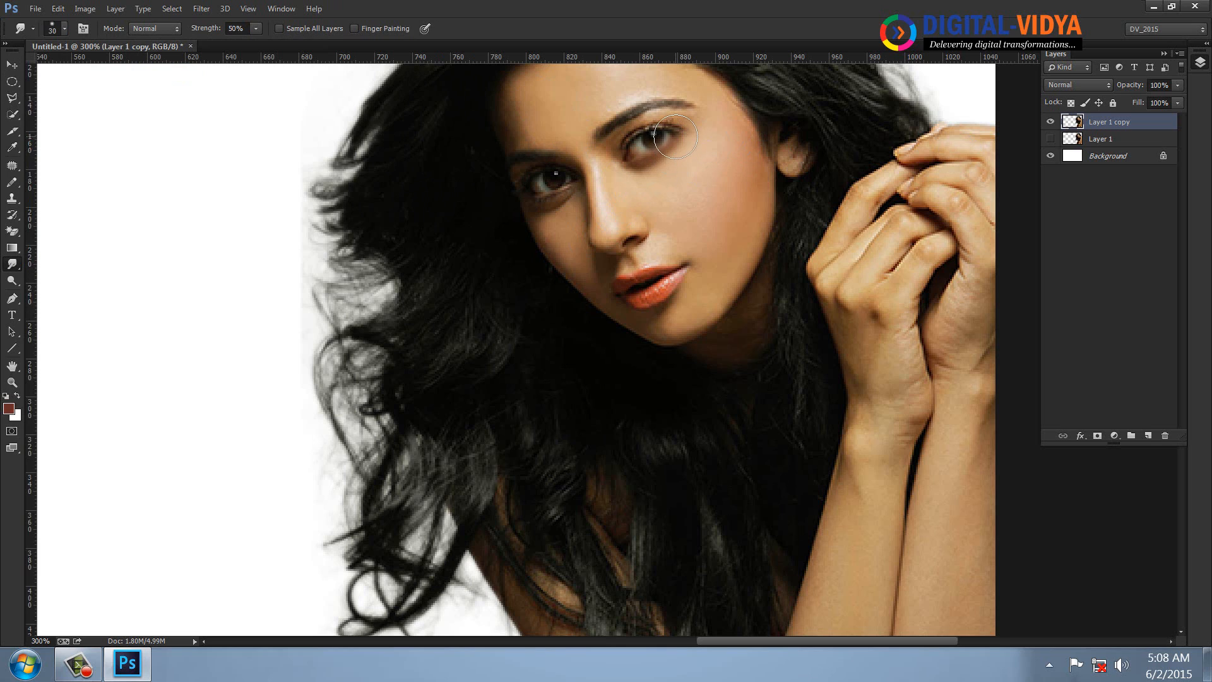
key(bracketleft)
drag(642, 129, 637, 139)
Duplicate the Layer 1 copy layer.
drag(1092, 126, 1150, 435)
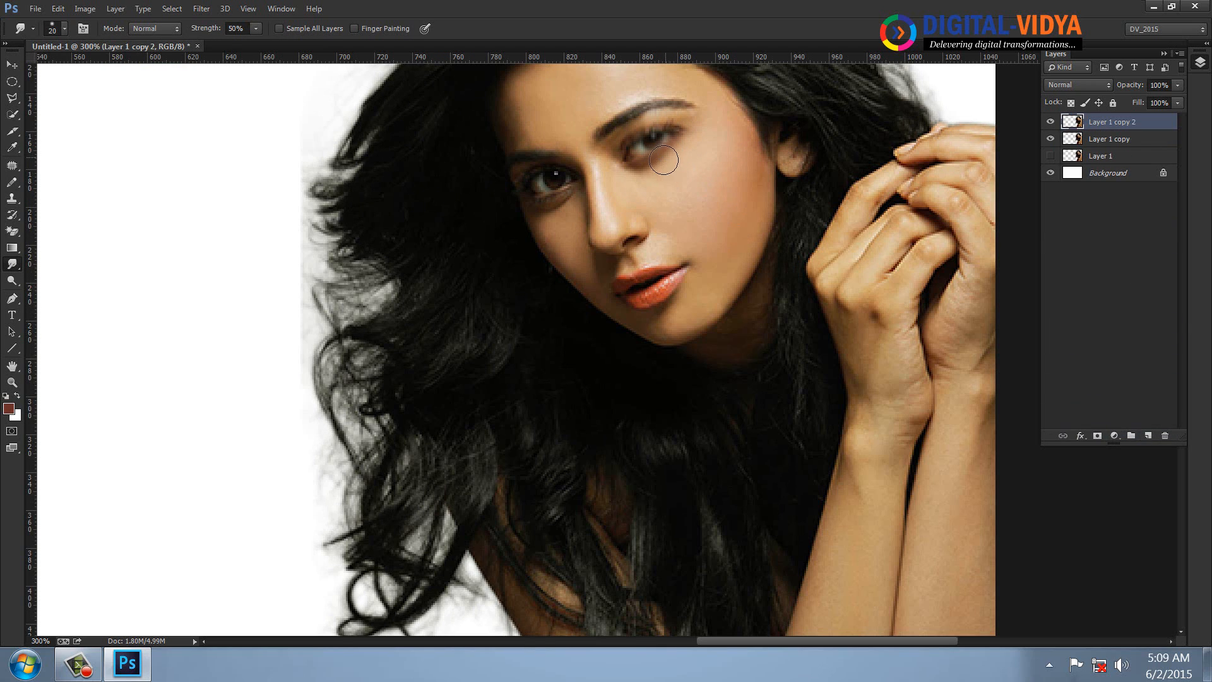
Smudge the eye nearer the hands further closed on Layer 1 copy 2, and duplicate that layer.
mouse_move(655, 164)
mouse_down()
mouse_move(621, 147)
mouse_move(635, 136)
mouse_move(682, 125)
mouse_move(638, 139)
mouse_up()
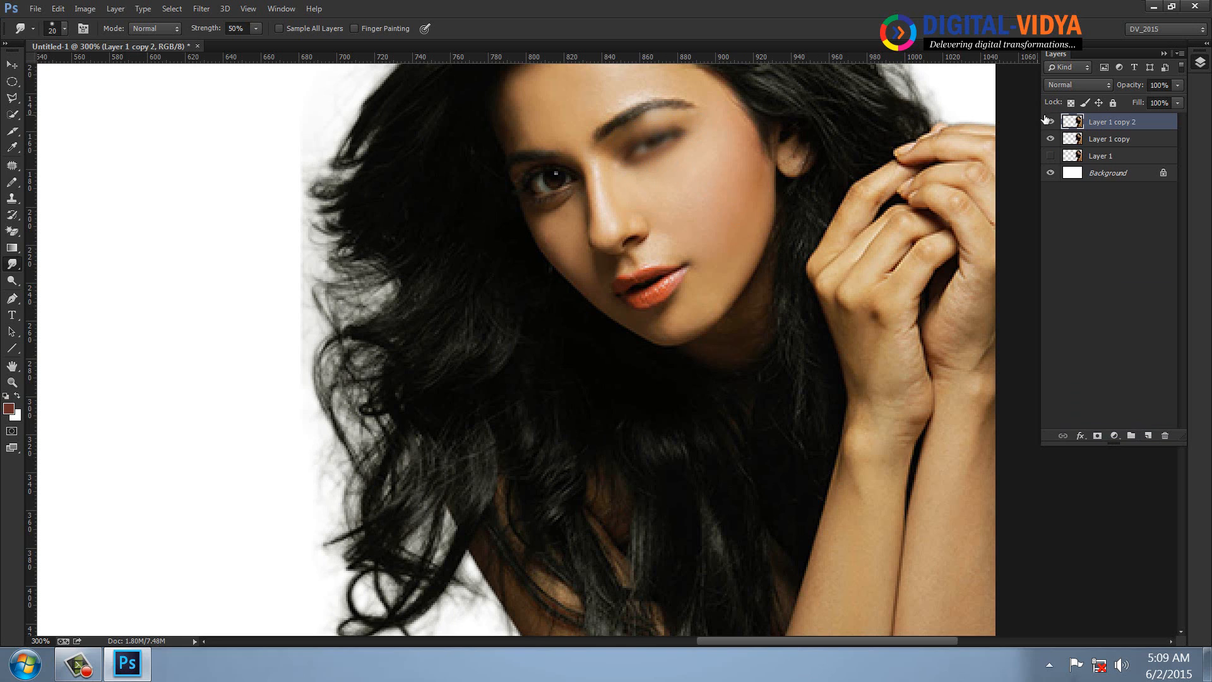
drag(1101, 134, 1147, 436)
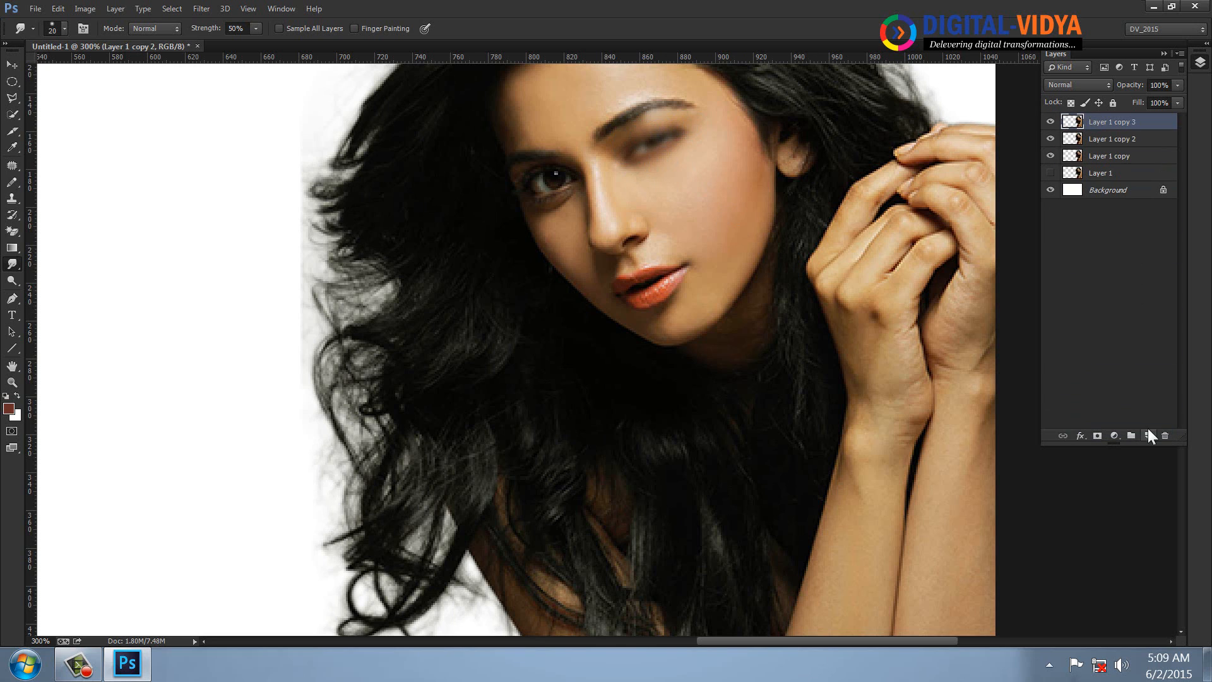
With the lower copies hidden, smudge the same eye shut on Layer 1 copy 3 and reduce the brush size to 10 px.
click(1049, 139)
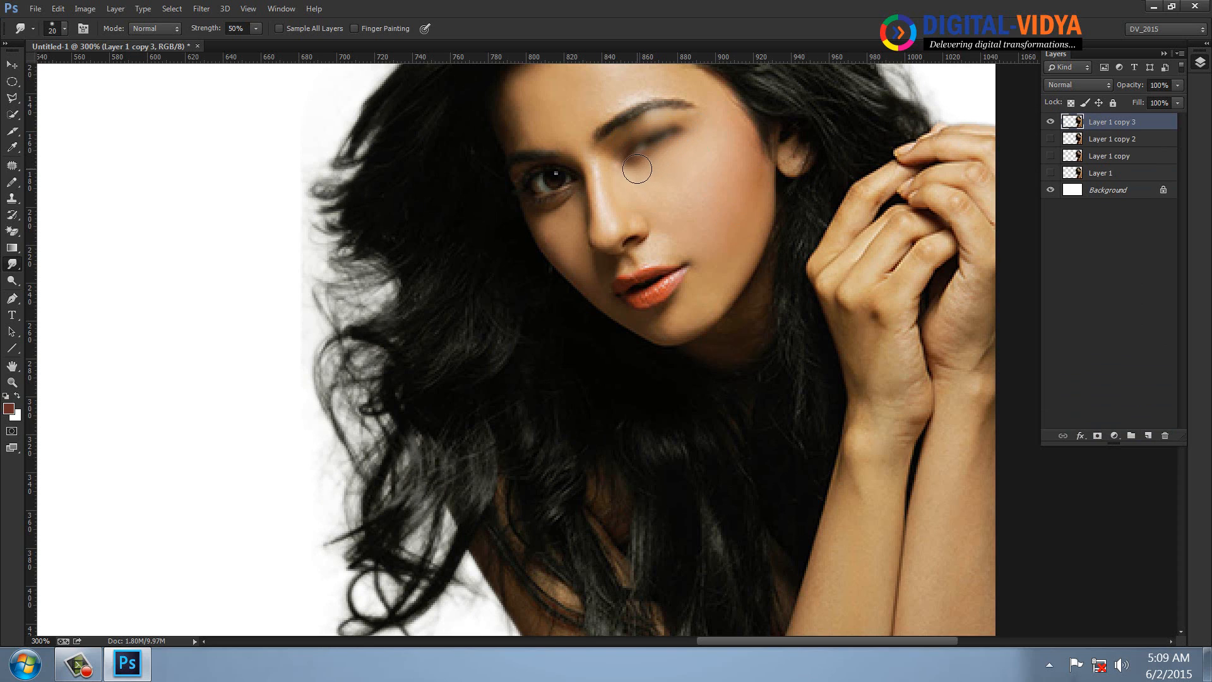
mouse_move(637, 169)
mouse_down()
mouse_move(624, 139)
mouse_move(681, 126)
mouse_move(623, 147)
mouse_up()
key(bracketleft)
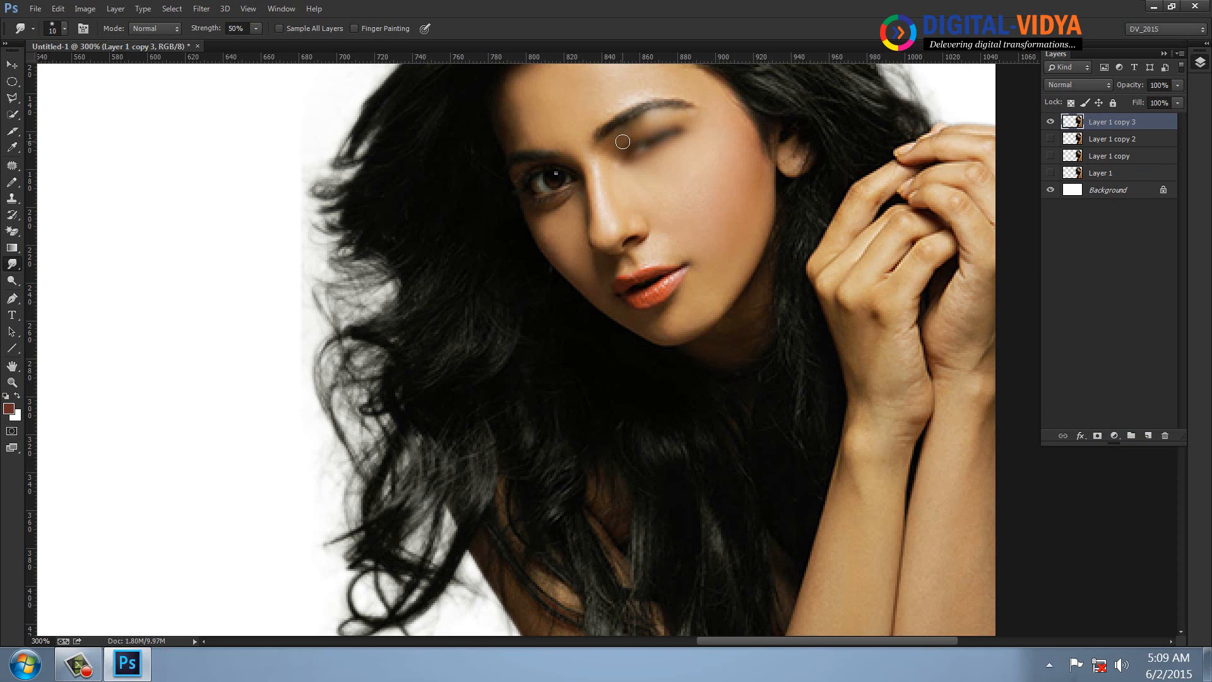
Hide Layer 1 copy 3, show the original Layer 1, and view the whole canvas at 100%.
click(1051, 123)
click(1049, 173)
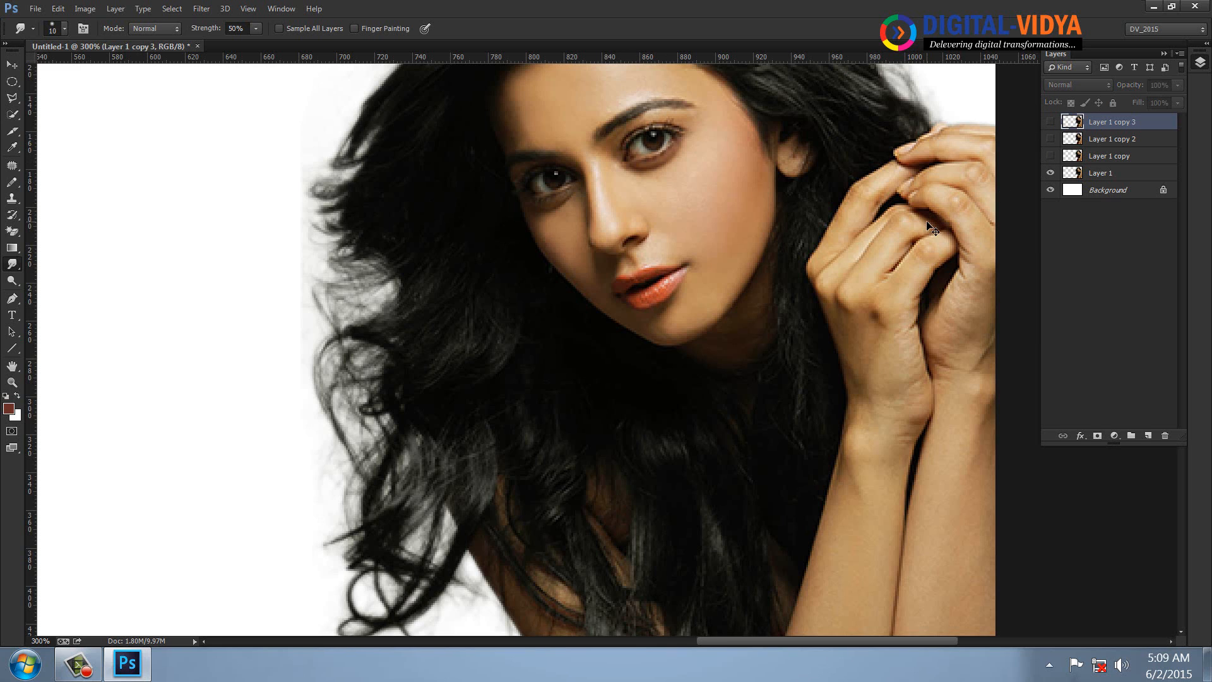
key(ctrl+1)
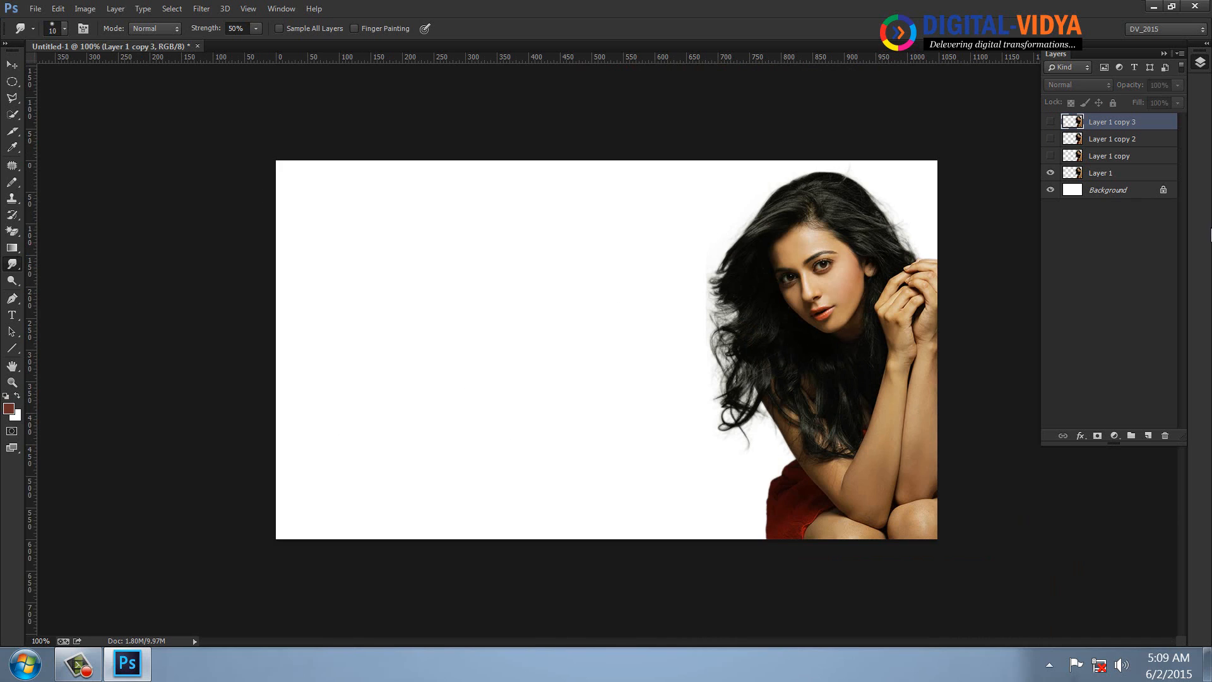
Add a new layer directly above the Background and fill it with a vertical gradient from white down to pale pink.
click(1103, 191)
click(1147, 437)
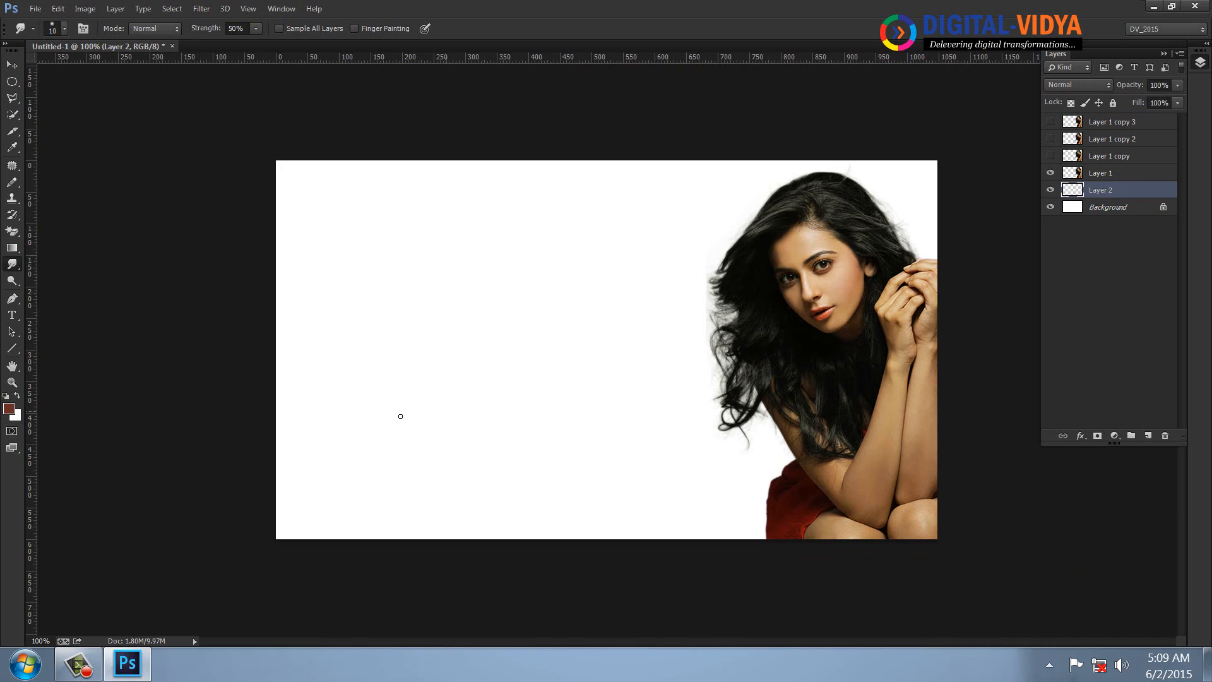
key(i)
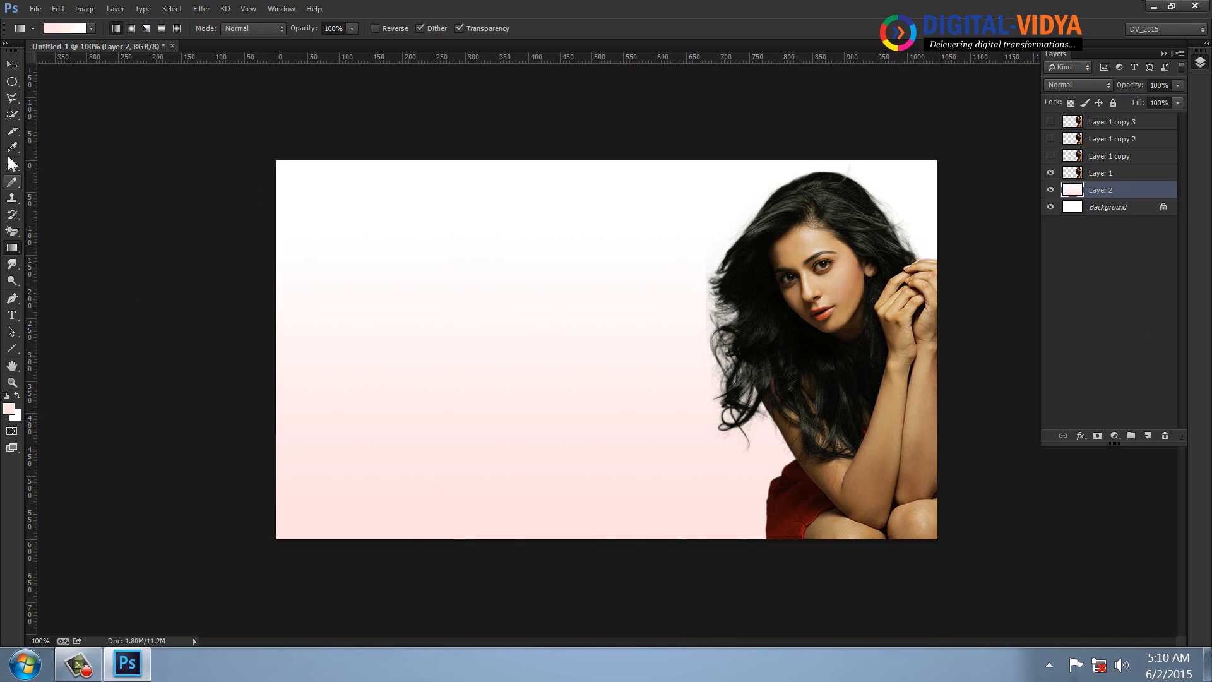
Add centred text reading "FREE EYE CHECKUP", "@" and "arving eye hospital" on three lines, and move it into the empty area beside the woman.
click(13, 317)
click(346, 287)
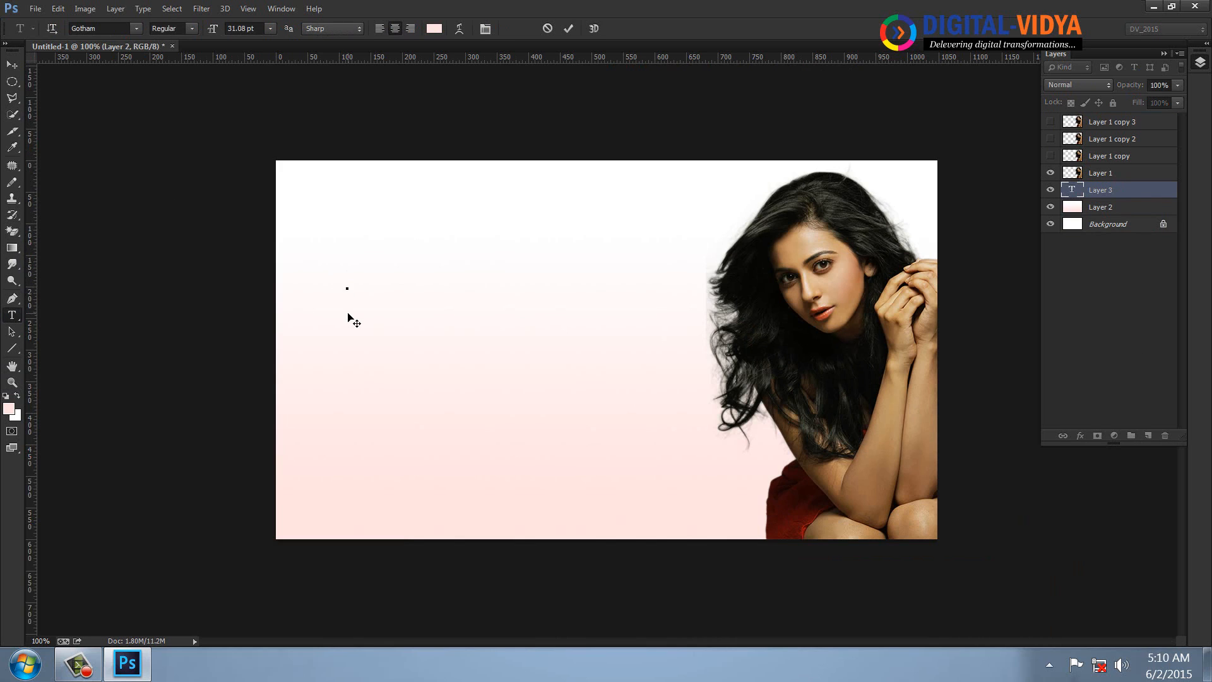
text(FREE EYE)
text( CHECK)
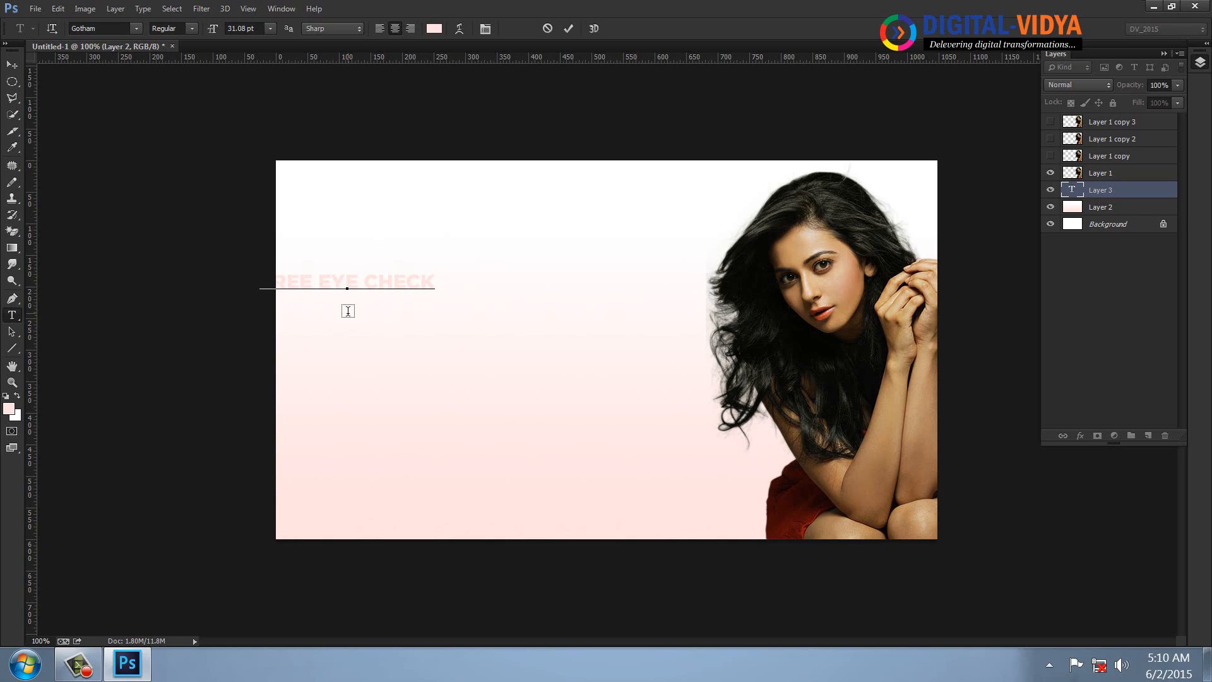
text(UP)
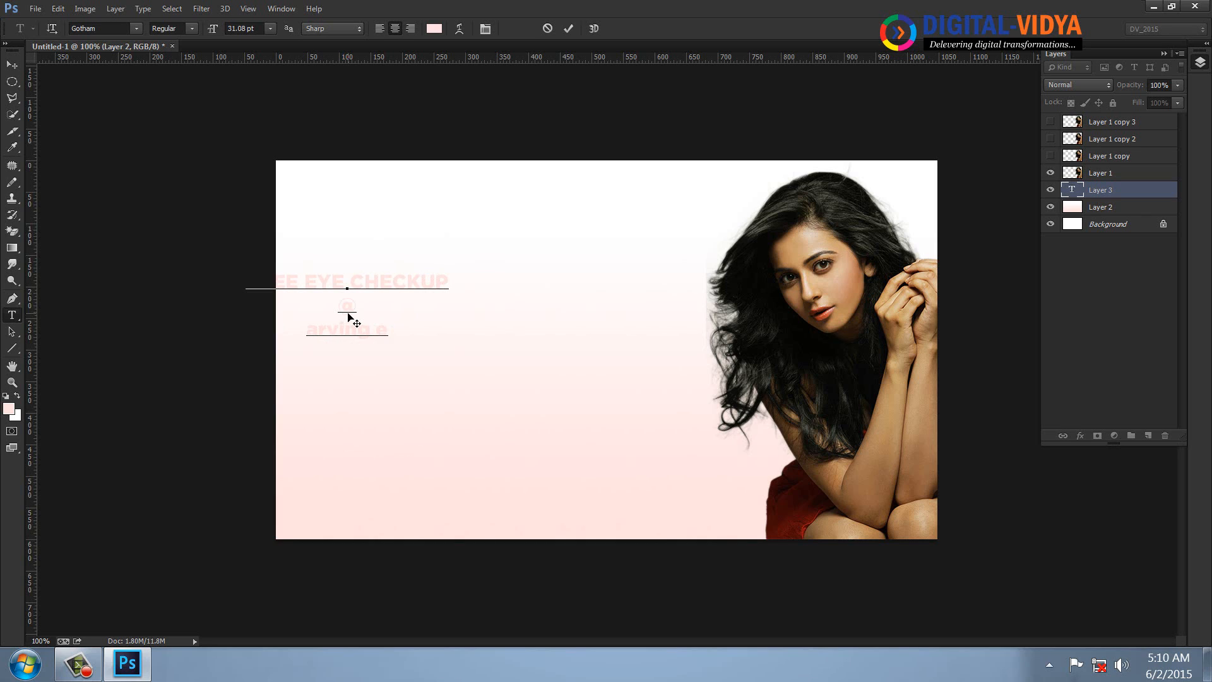
text(ye hospital)
drag(396, 391, 520, 385)
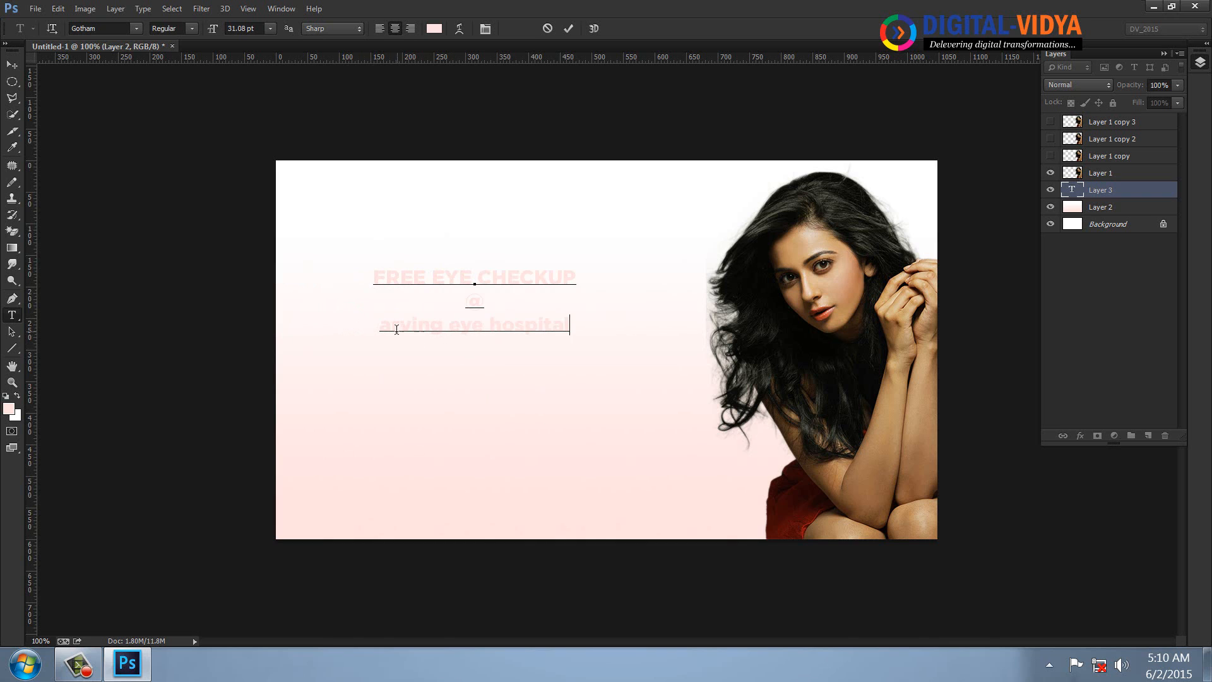
Capitalize the first letter of the third text line so it reads "Arving eye hospital", and commit the text.
drag(397, 329, 380, 327)
text(A)
click(12, 65)
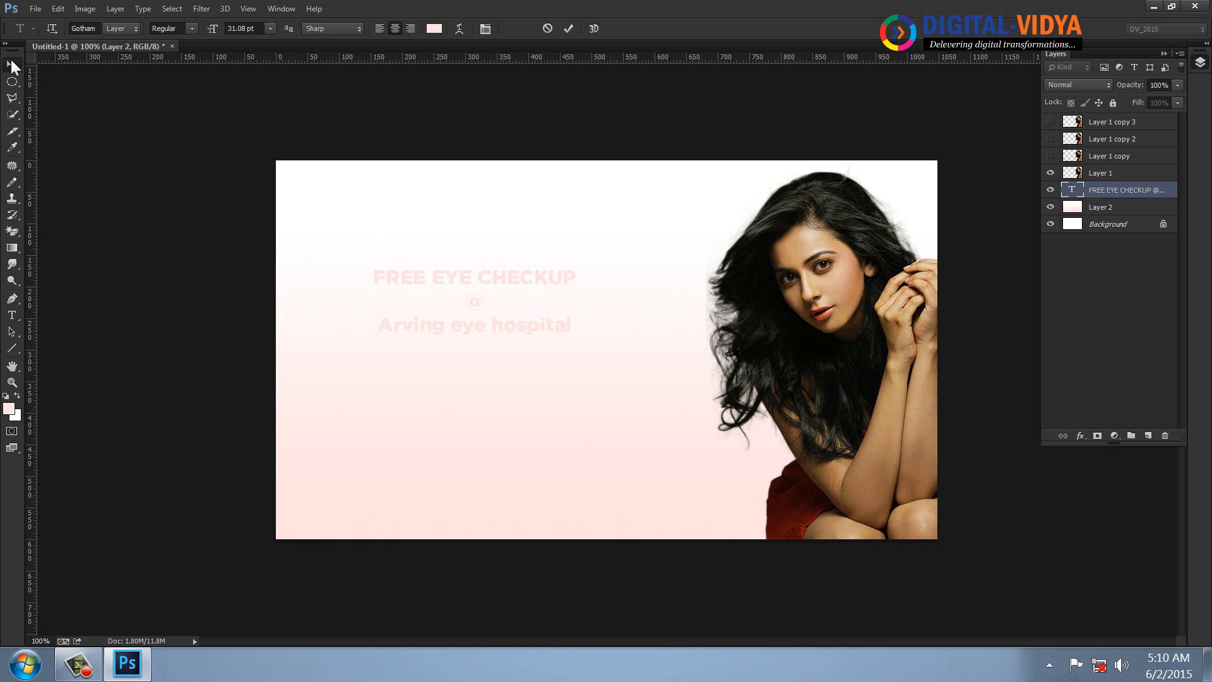
Recolour the text blue (#1187e2) and move it slightly lower on the canvas.
click(9, 409)
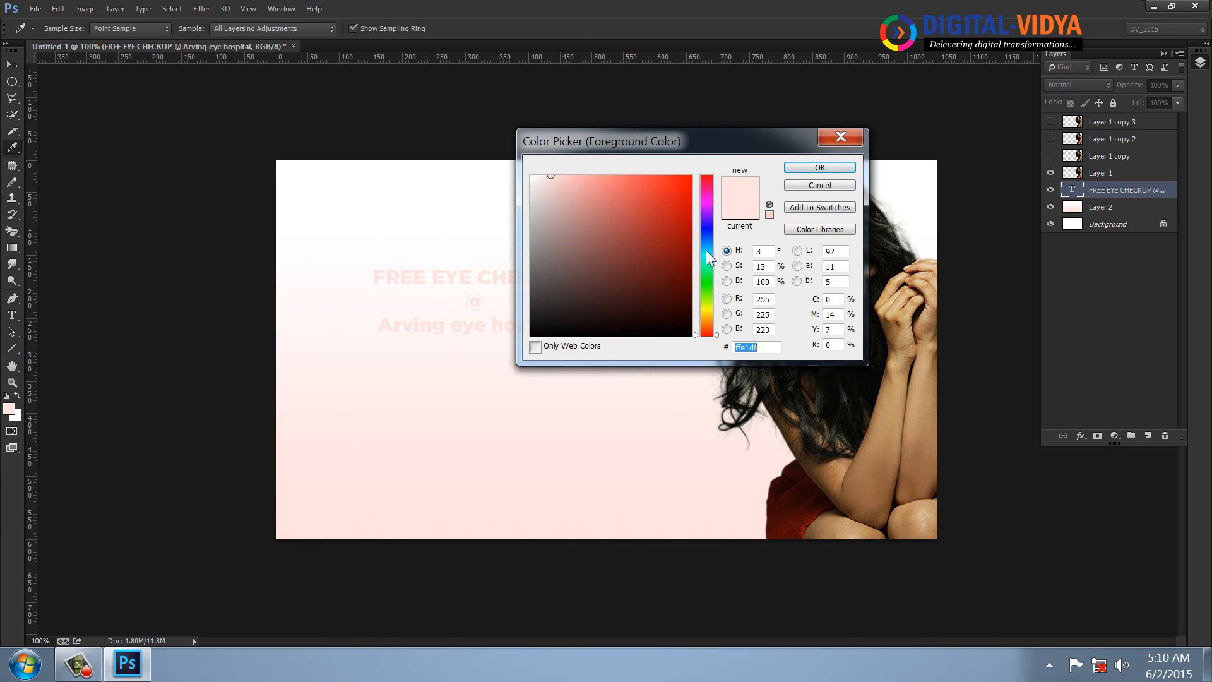
click(706, 245)
drag(682, 214, 679, 193)
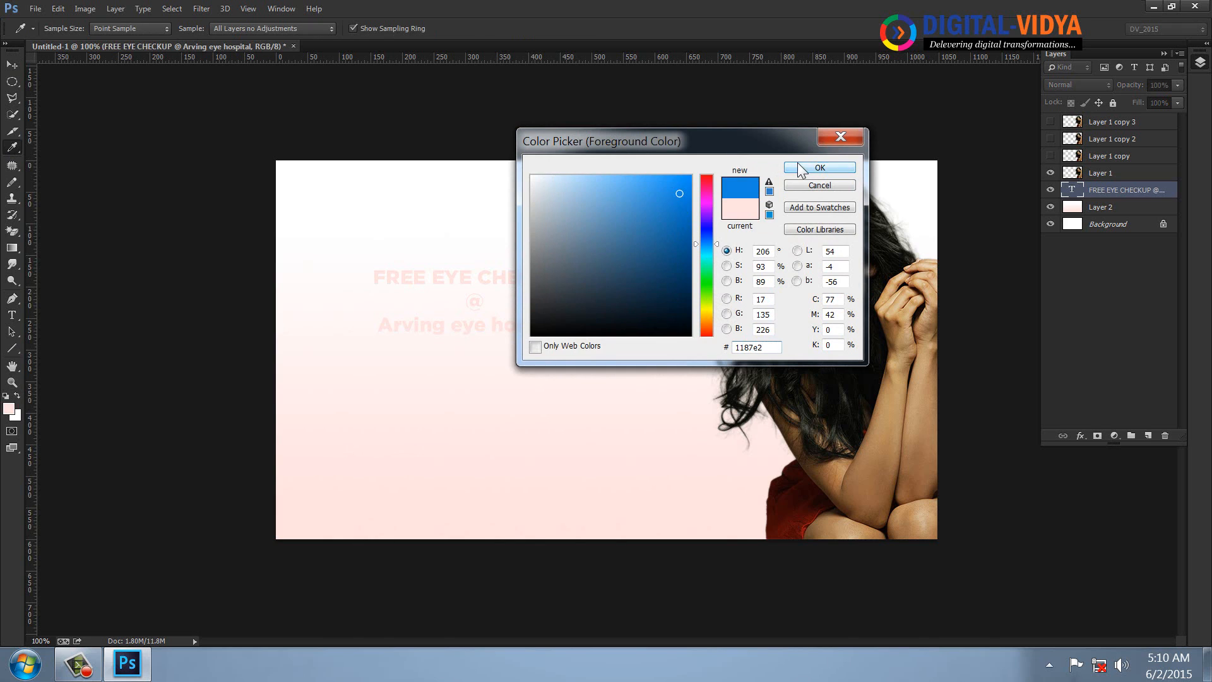
click(800, 168)
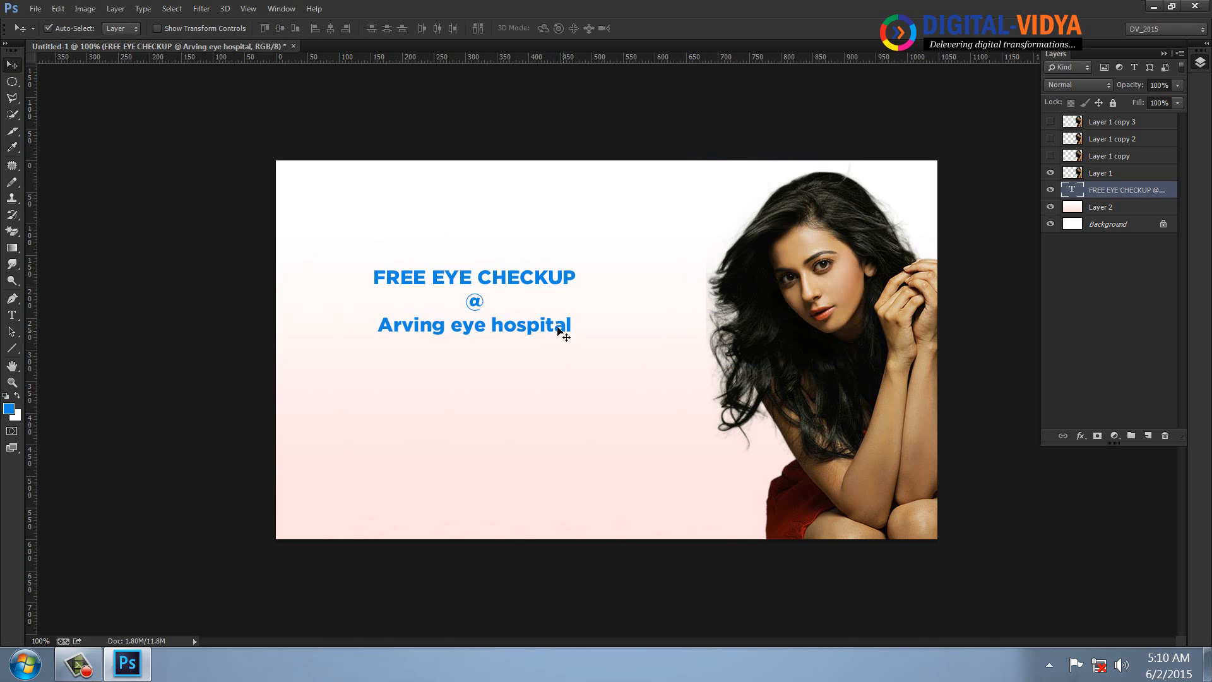
drag(553, 325, 563, 368)
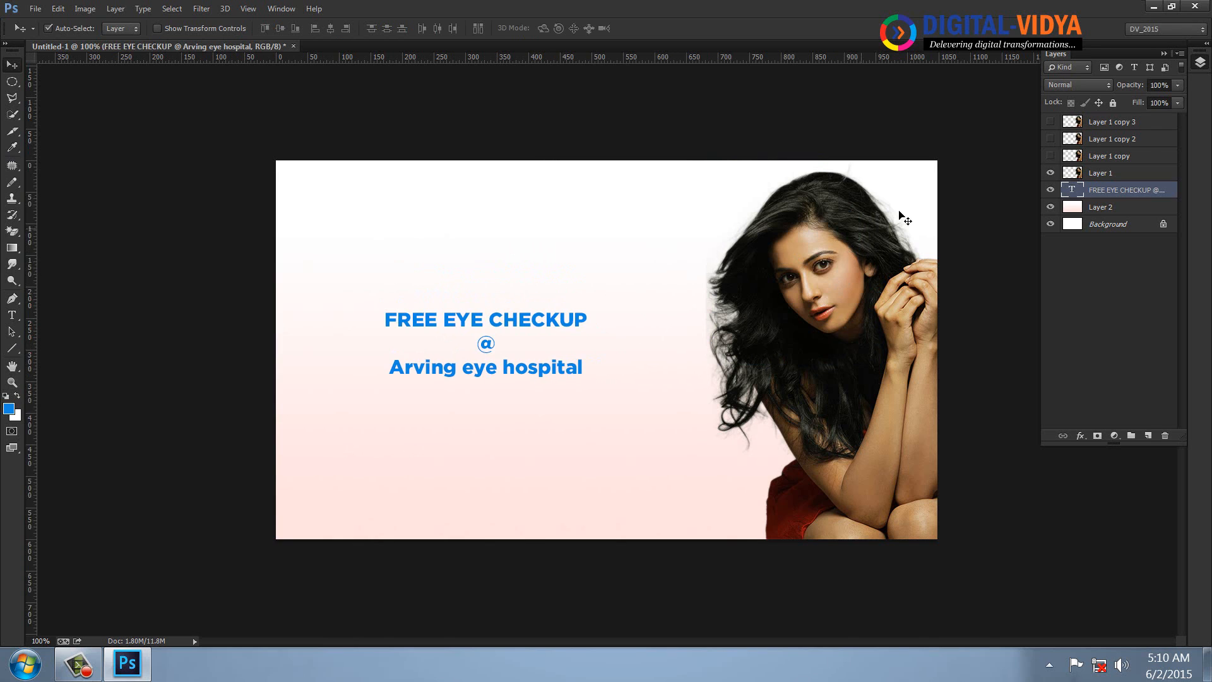
Show the Timeline and create a frame animation from the current image.
click(281, 9)
click(337, 542)
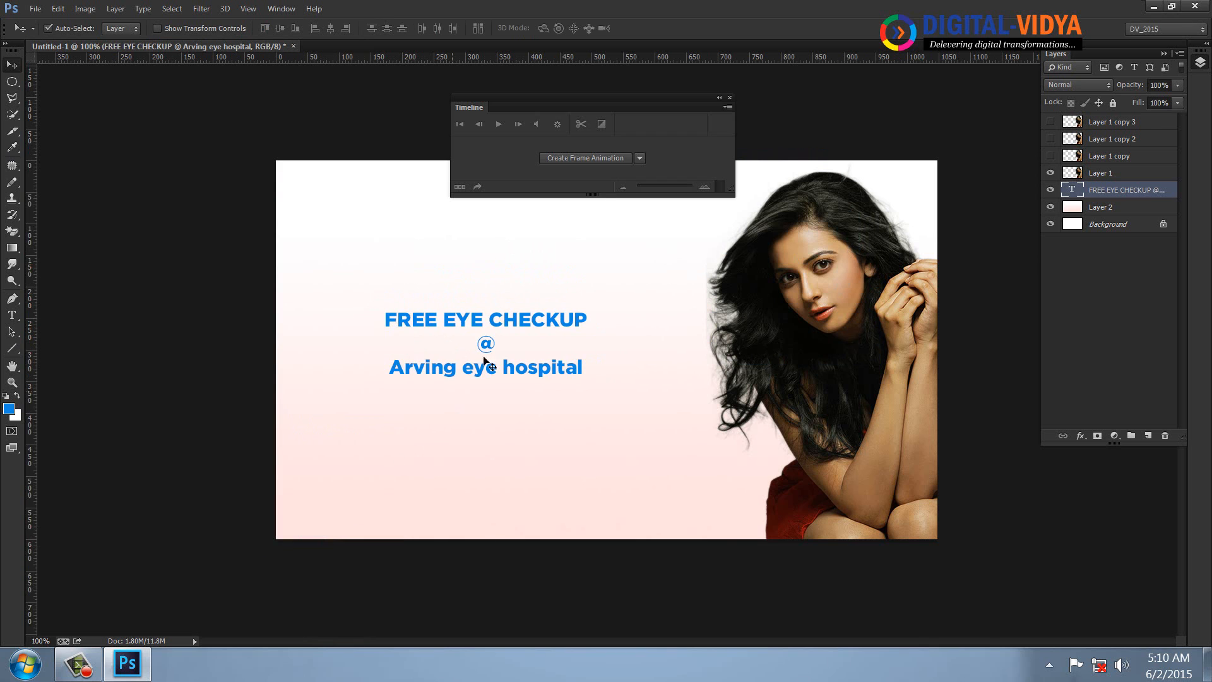
click(595, 159)
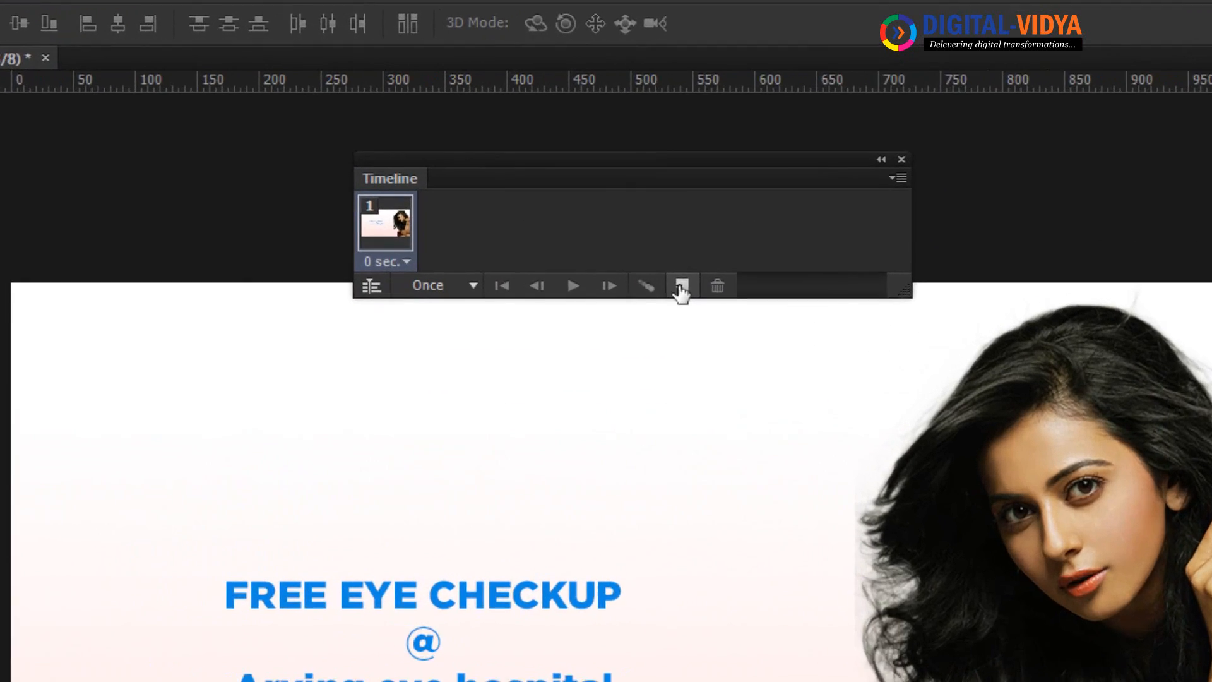
Add a second frame showing Layer 1 copy instead of Layer 1, and a third frame showing Layer 1 copy 2.
click(618, 162)
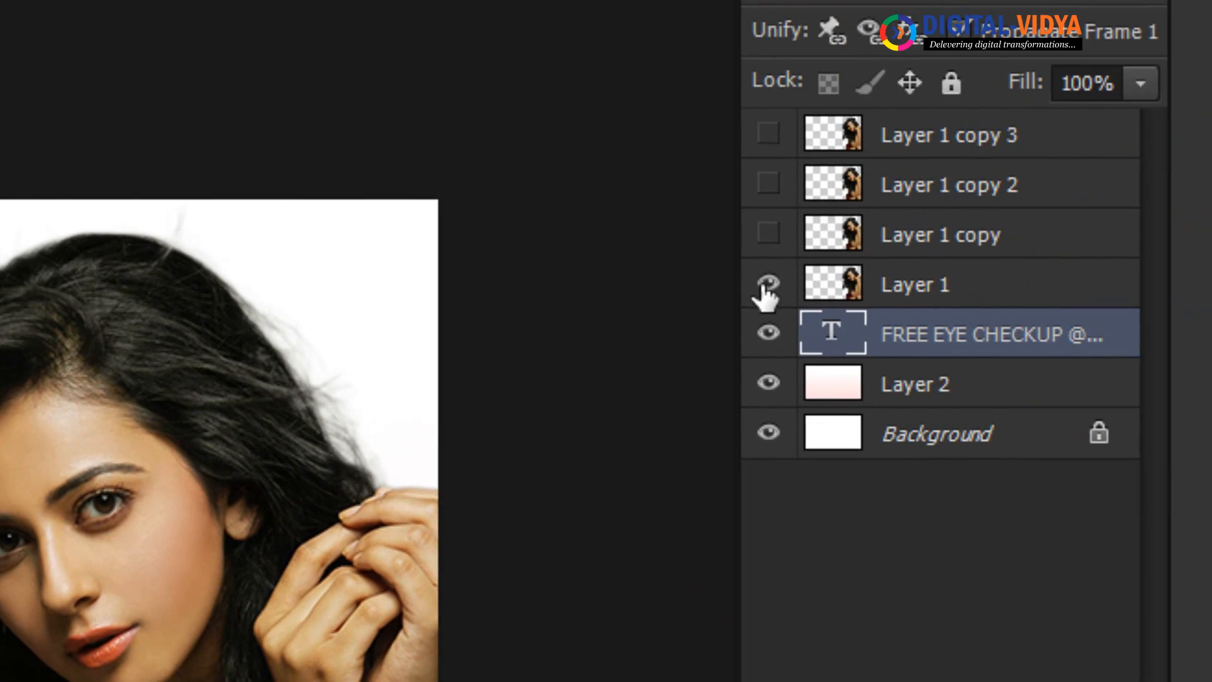
click(767, 283)
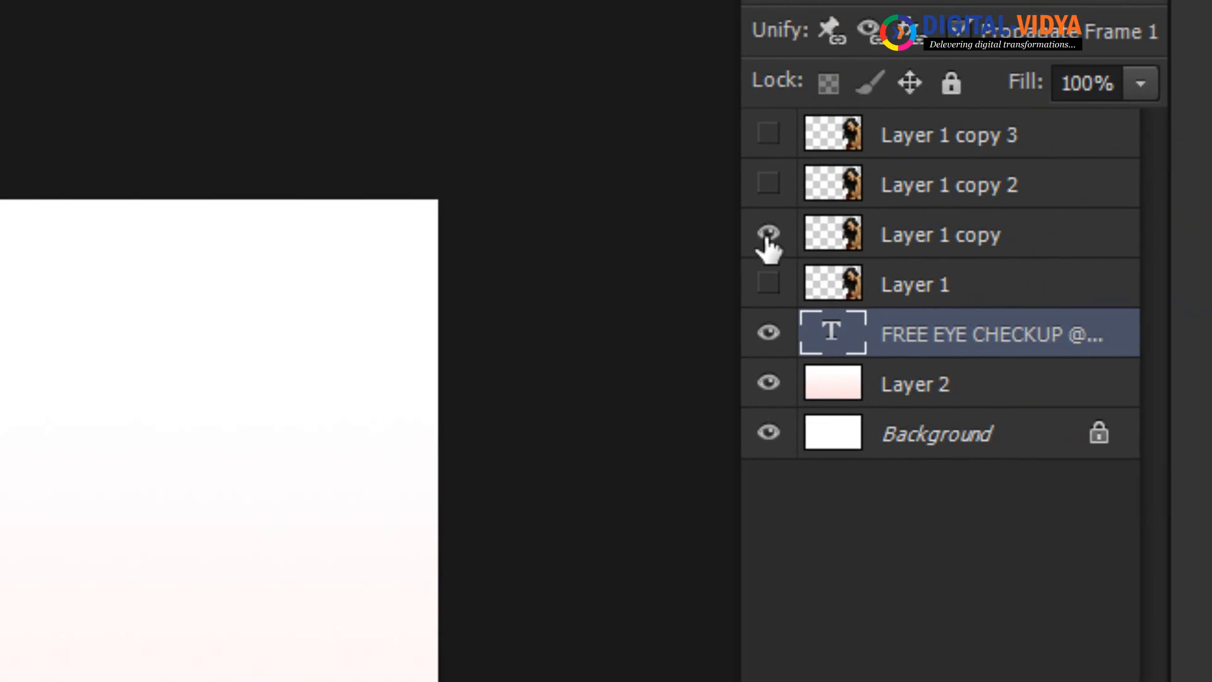
click(768, 233)
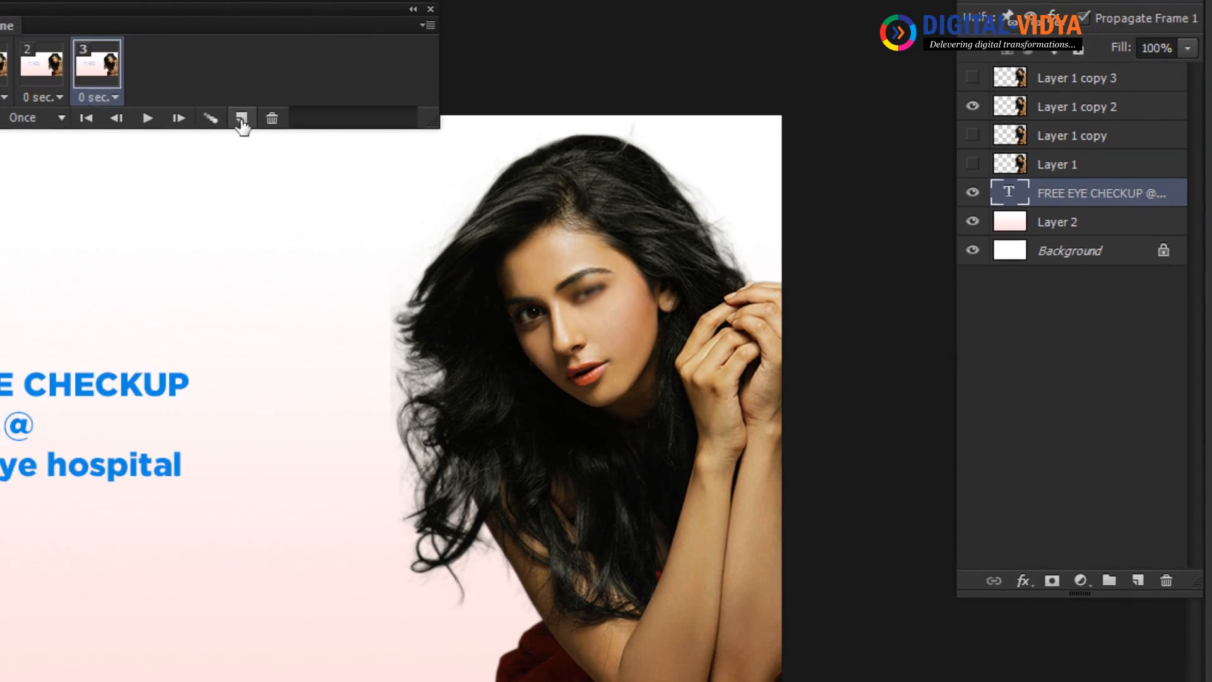
Add a fourth frame that shows Layer 1 copy 3 in place of Layer 1 copy 2.
click(241, 120)
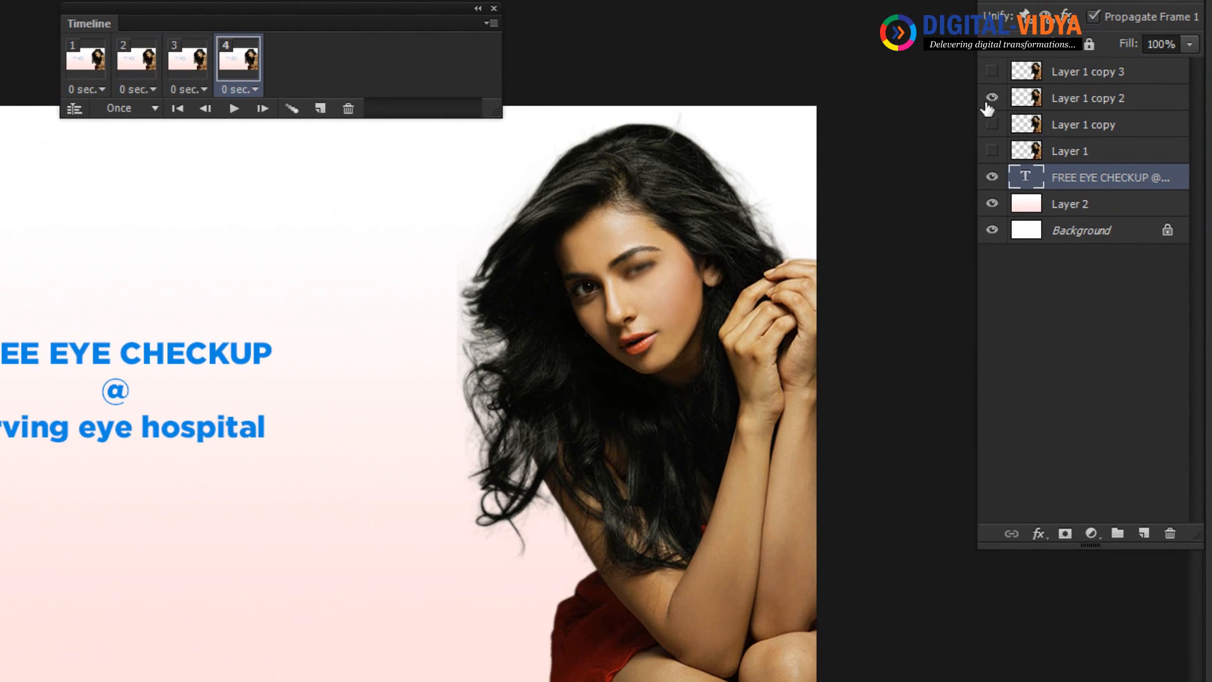
click(972, 106)
click(972, 77)
Set the animation's looping option to Forever.
click(235, 111)
click(134, 113)
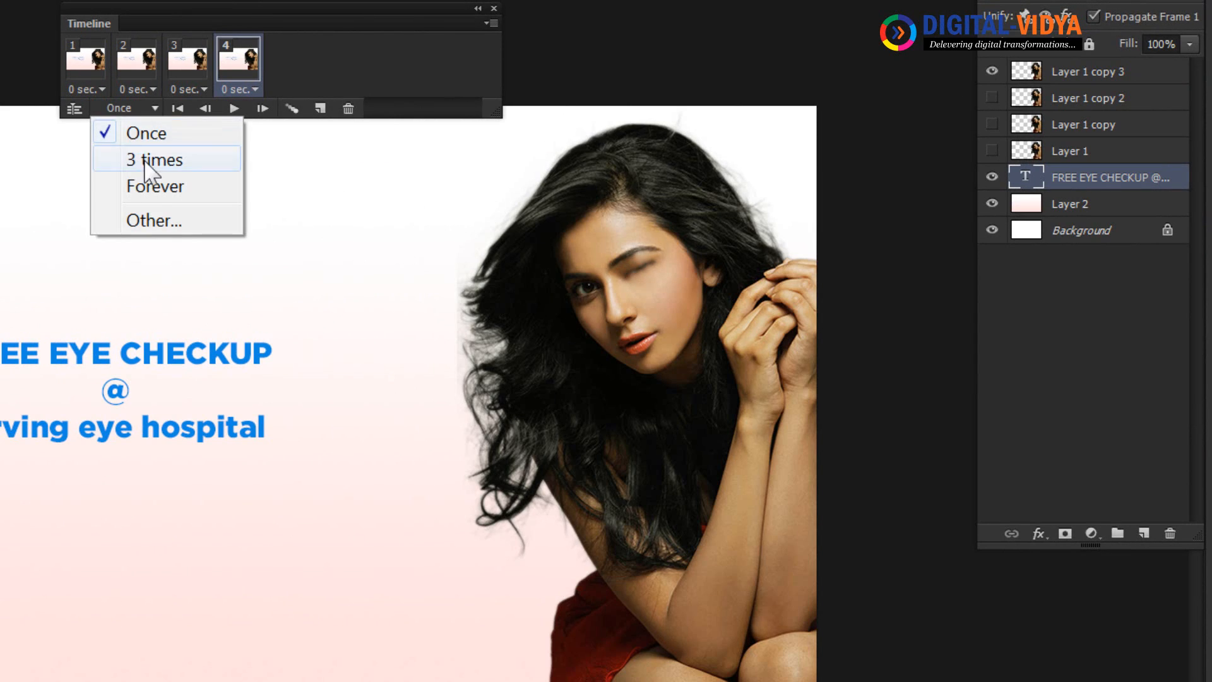
click(156, 186)
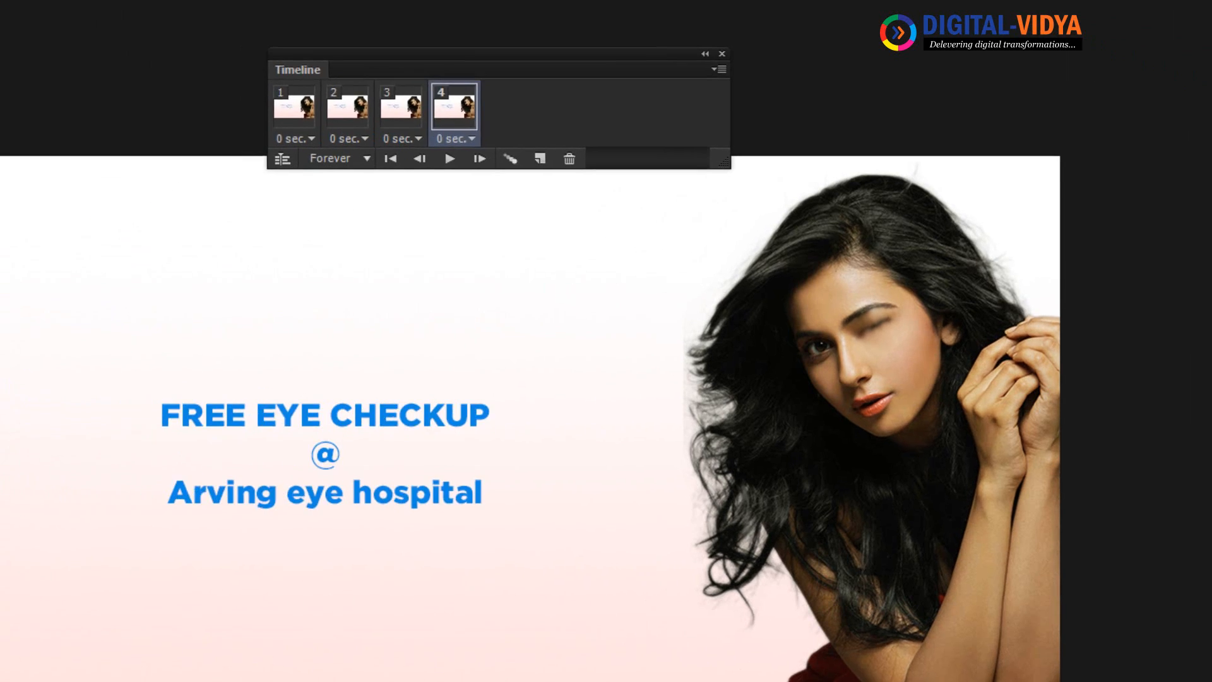
Resize the image to 800 px wide with its proportions linked.
click(225, 16)
mouse_move(191, 14)
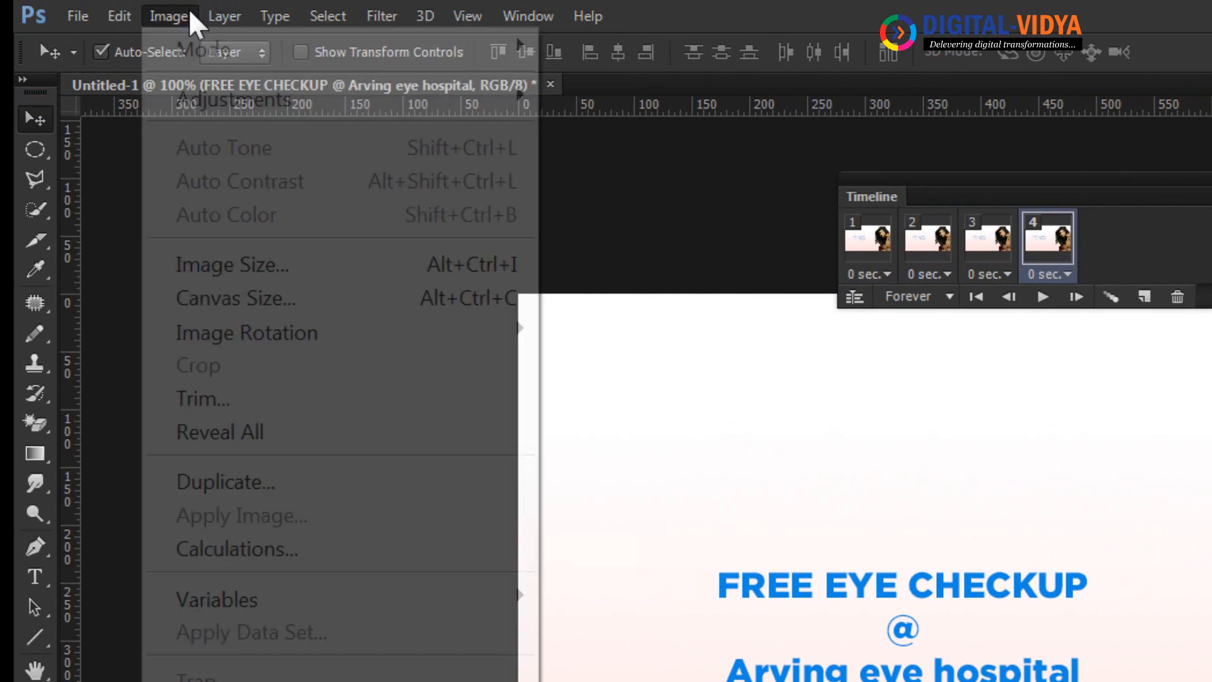
click(235, 265)
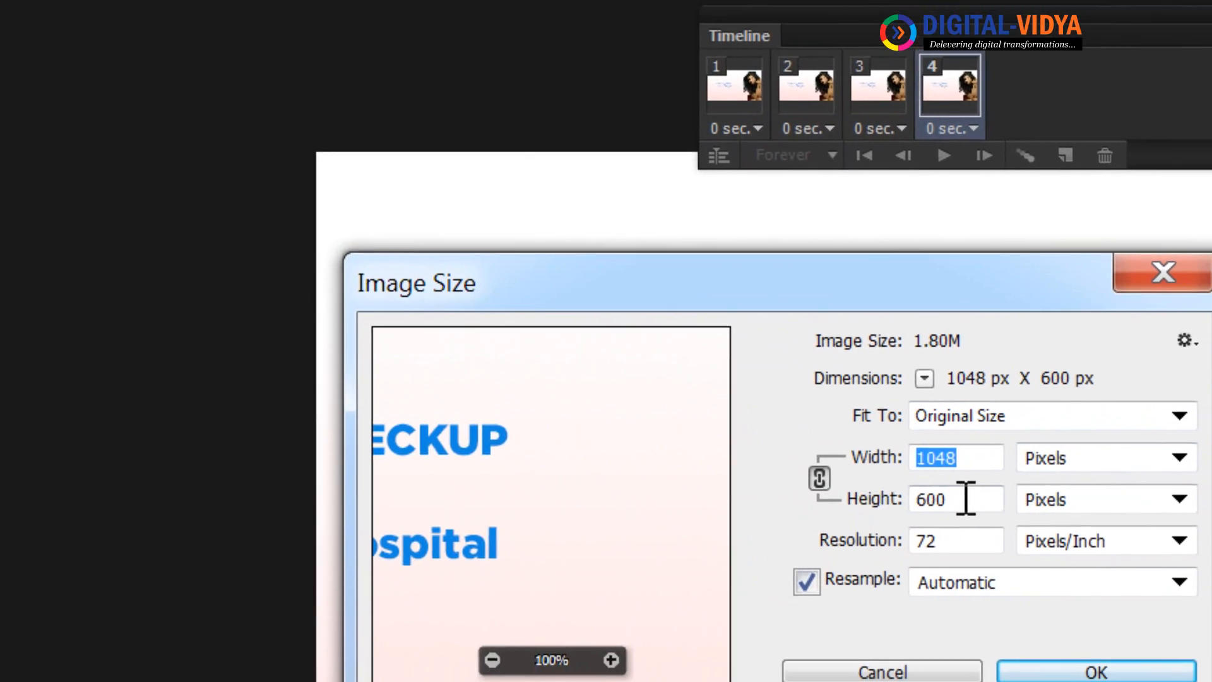
double_click(1061, 584)
drag(1074, 551, 890, 541)
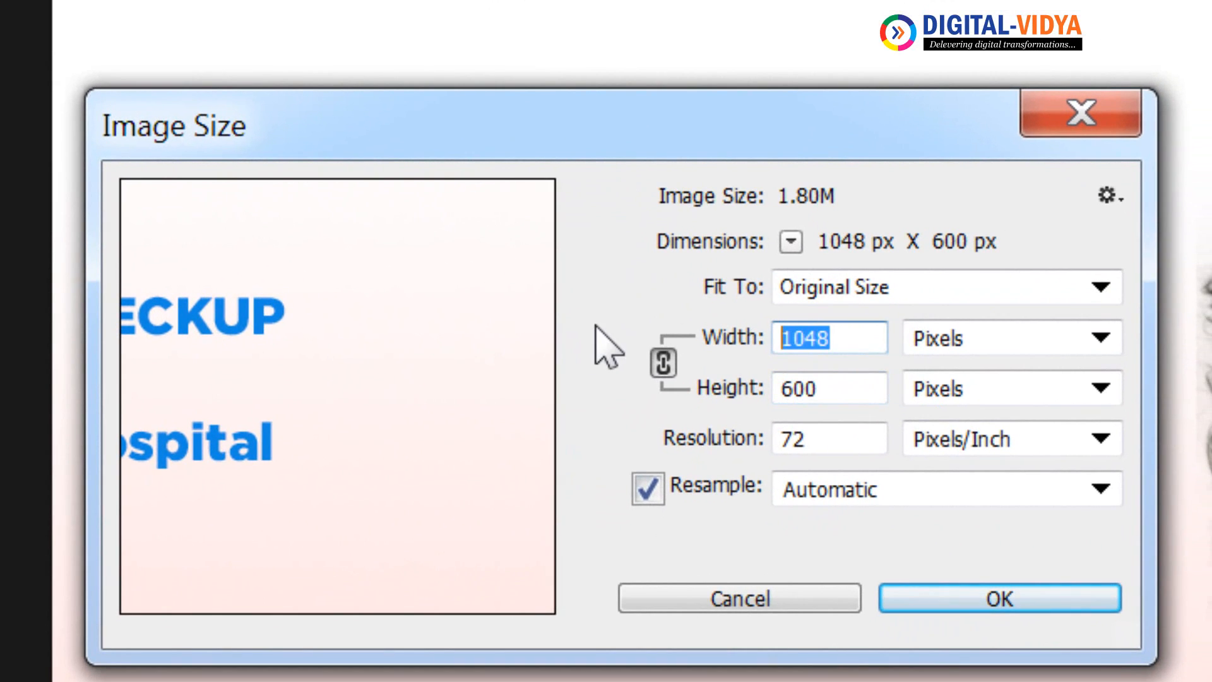
text(800)
key(Return)
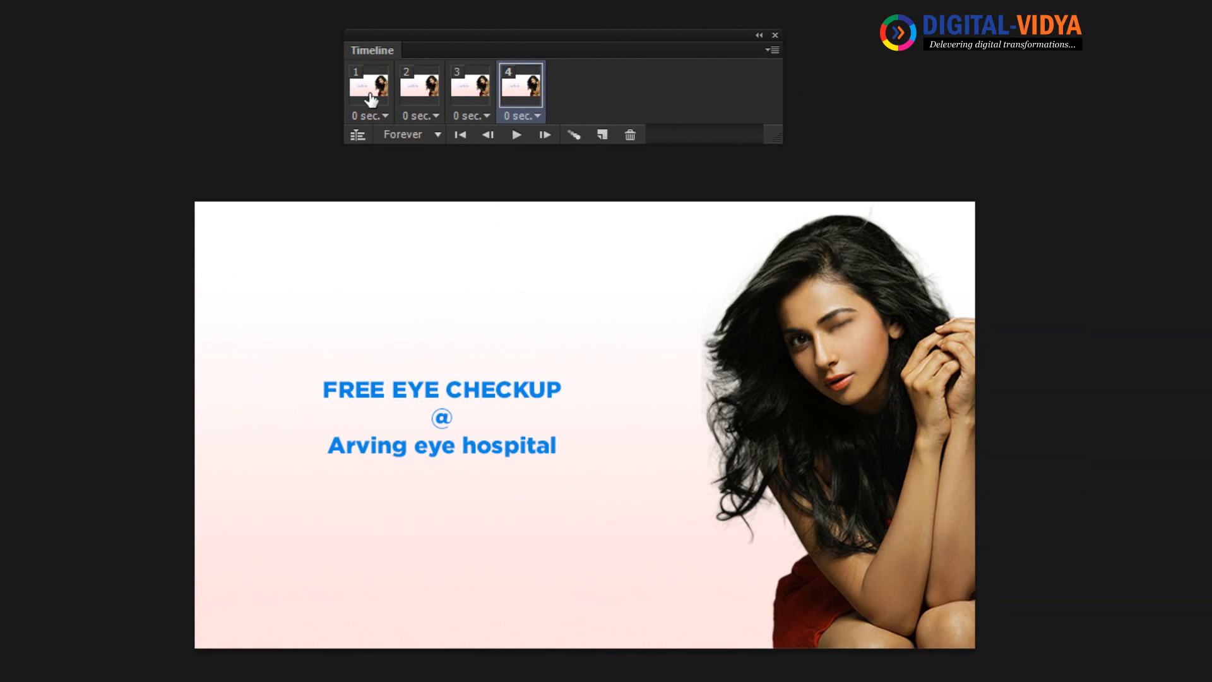
Preview and stop the animation, and set the delay of all four frames to 0.2 seconds.
click(517, 135)
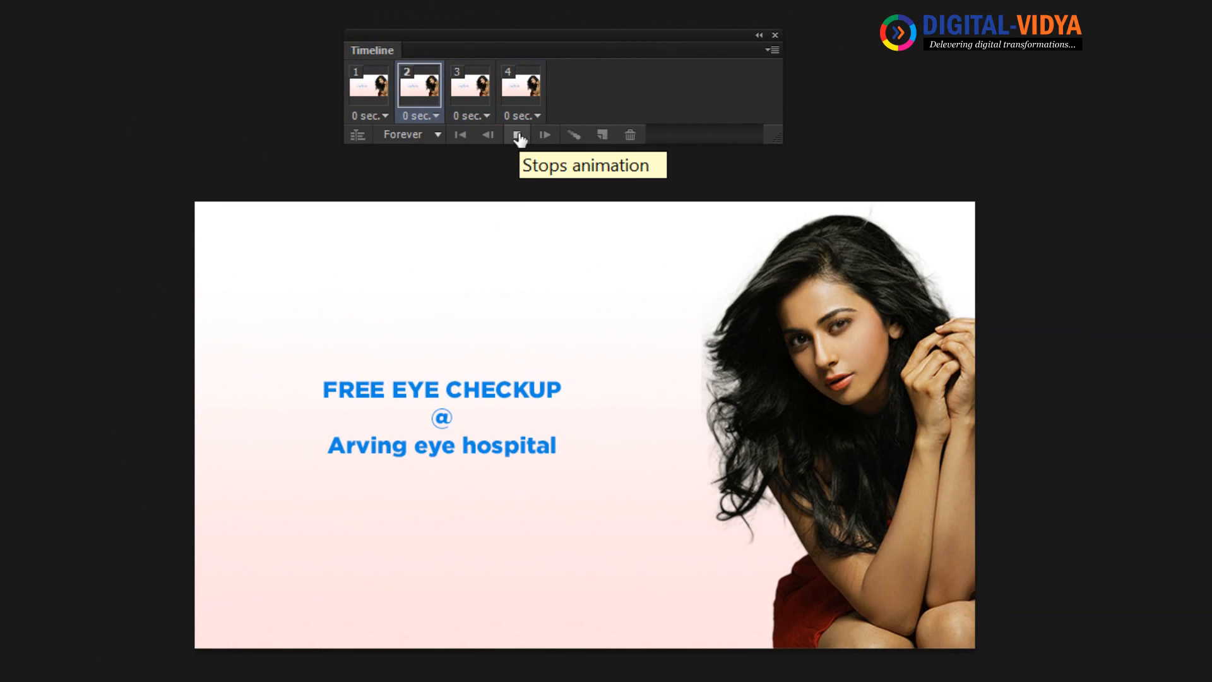
click(517, 135)
click(356, 95)
shift+click(527, 94)
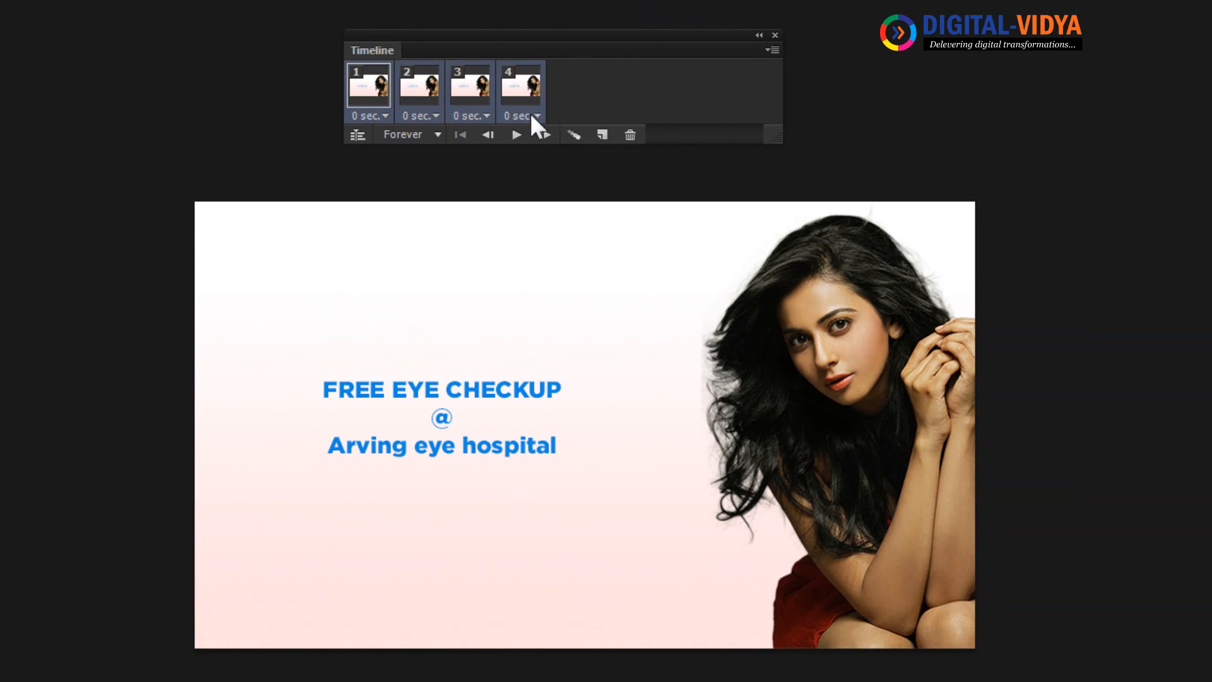
click(536, 116)
click(541, 183)
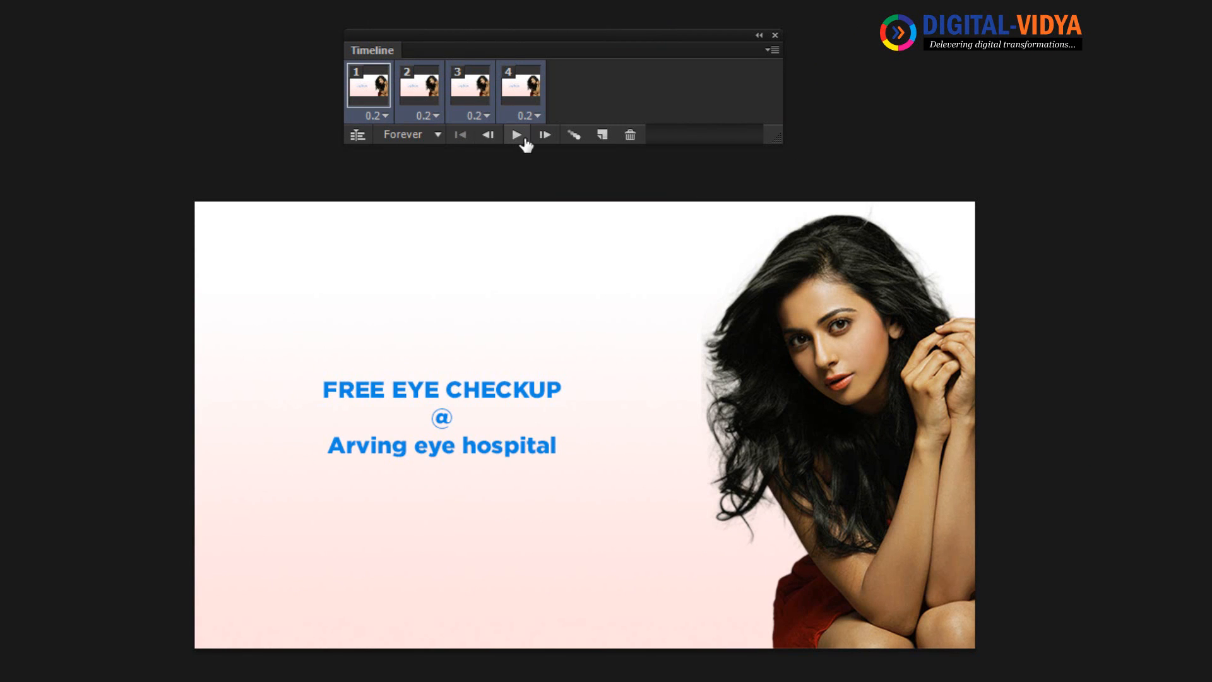